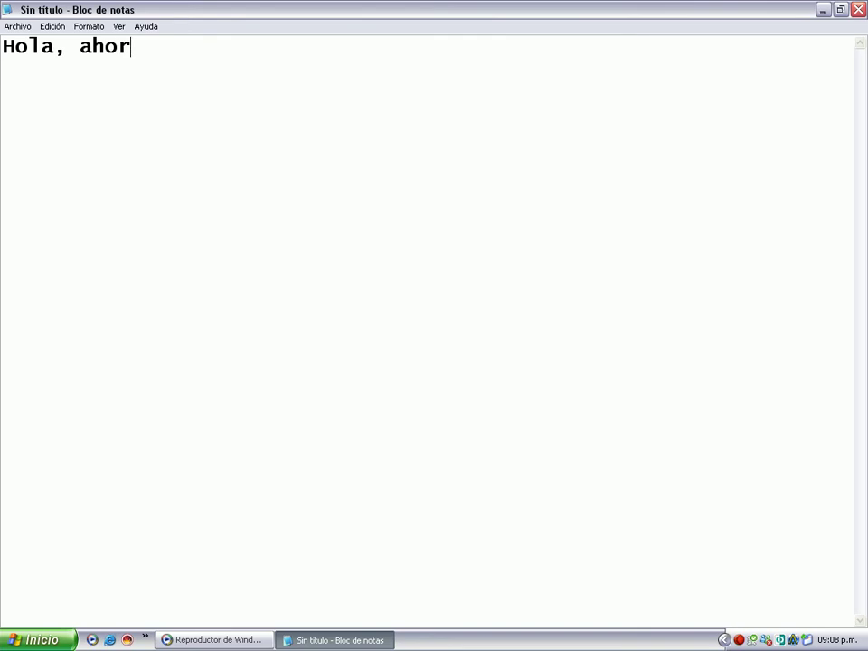
# Step: Complete the note to read "Hola, ahora les voy a mostrar como reparar los sectores defectuosos del Sistema y Desfragmentarel Equipo"
pyautogui.write('oy')
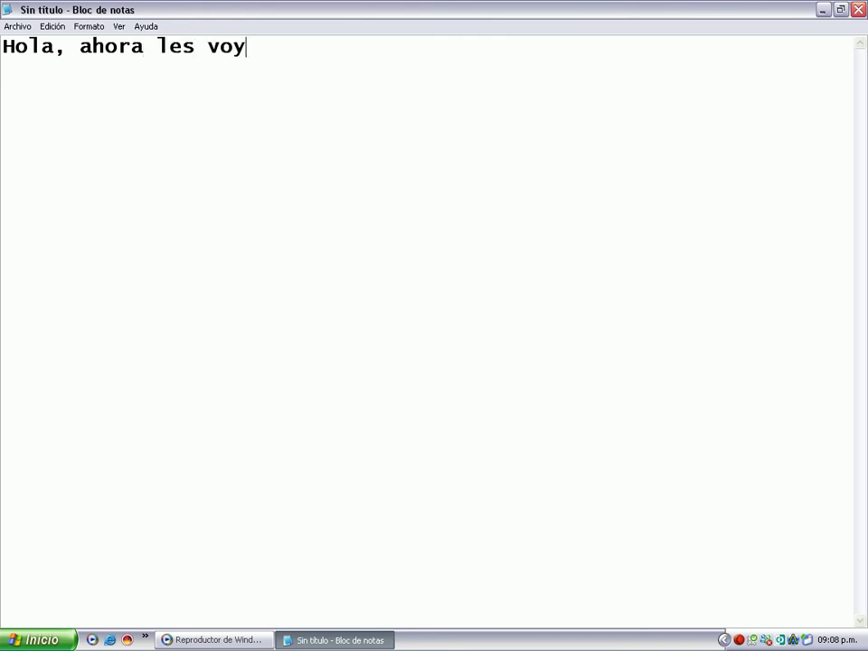
pyautogui.write(' a mostr')
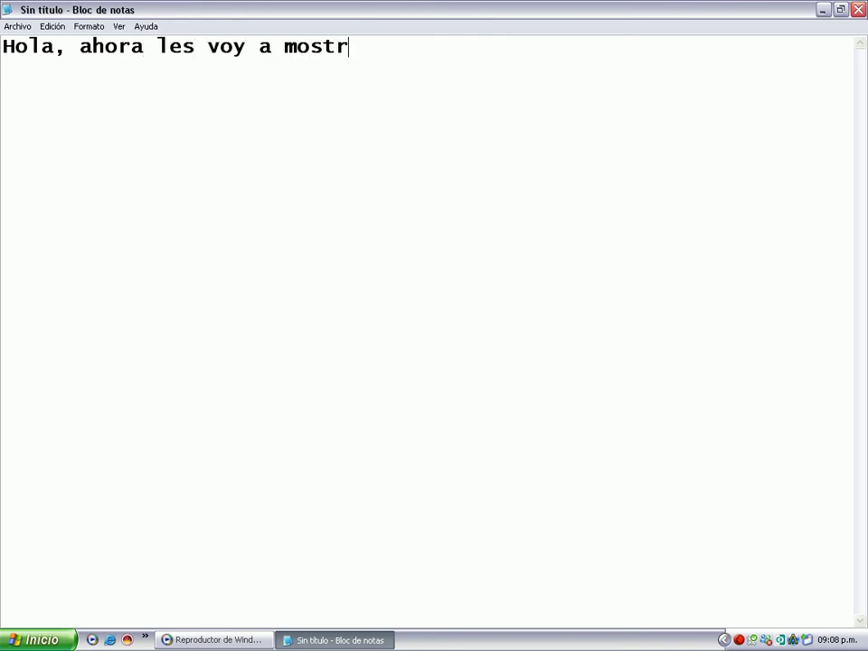
pyautogui.write('ar como reparar los sec')
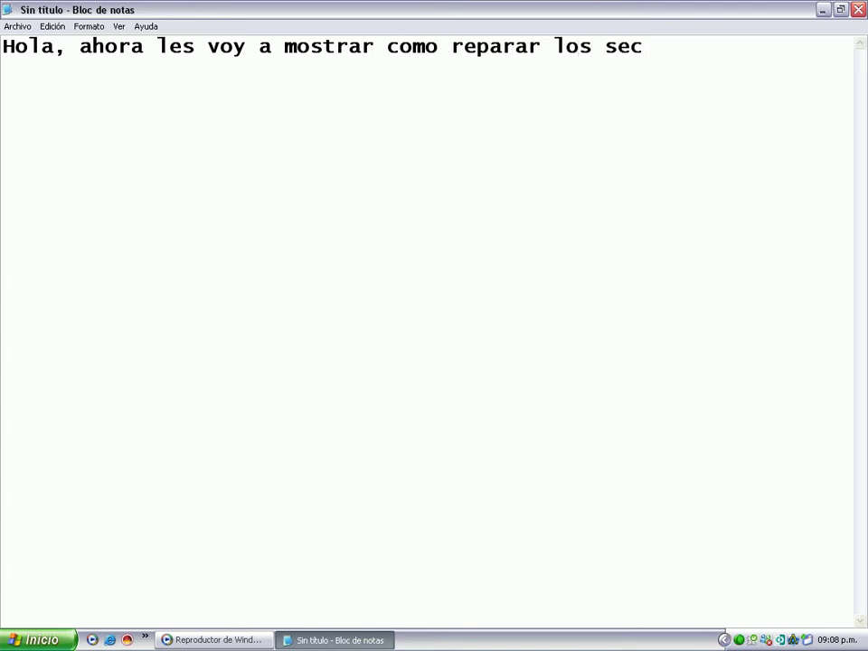
pyautogui.write('tores defect')
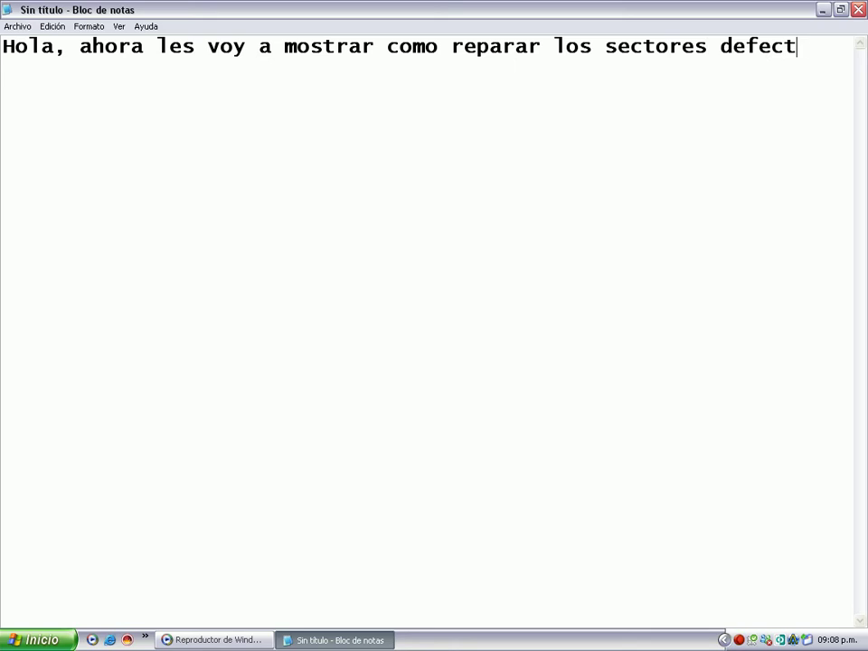
pyautogui.write('uosos del Siste')
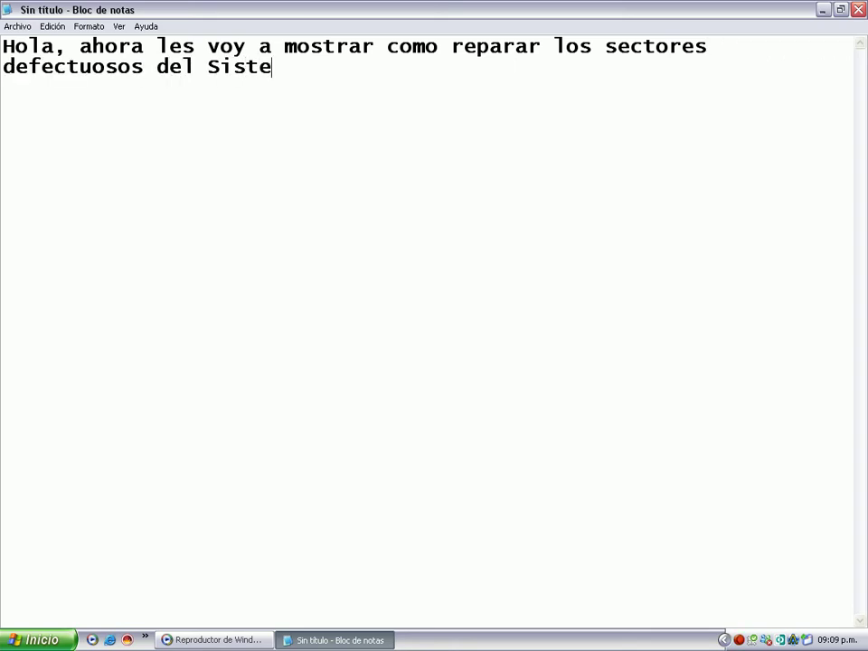
pyautogui.write('ma y Desfragm')
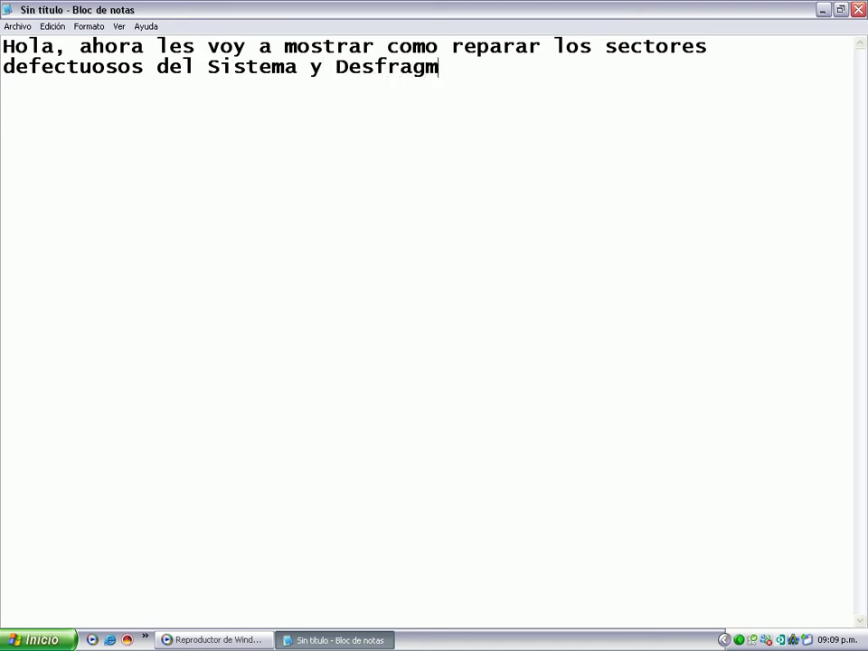
pyautogui.write('entarel')
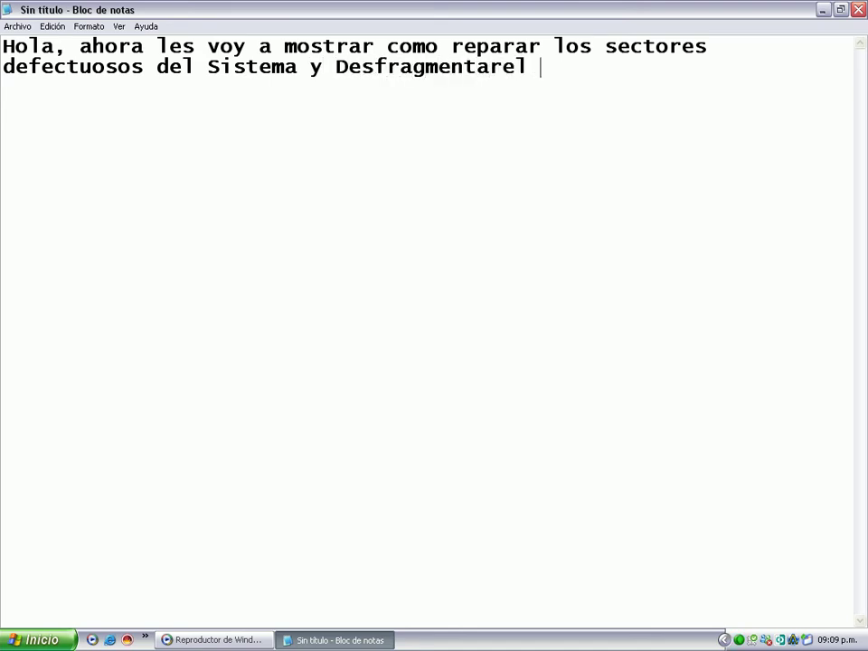
pyautogui.write(' Equipo')
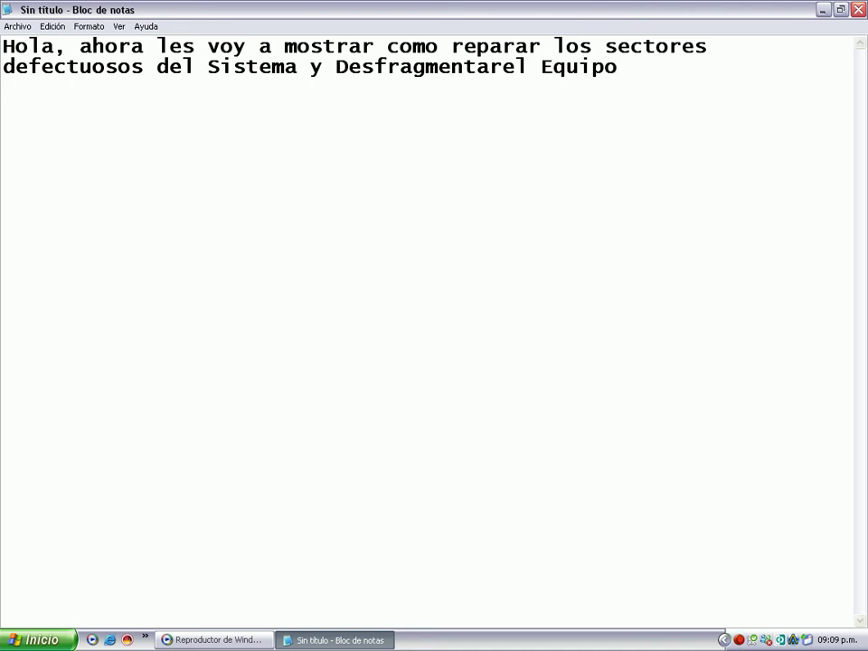
# Step: Delete all the introductory text from the note and minimize Notepad to reach the desktop
pyautogui.moveTo(654, 71); pyautogui.dragTo(1, 53)
pyautogui.press('Delete')
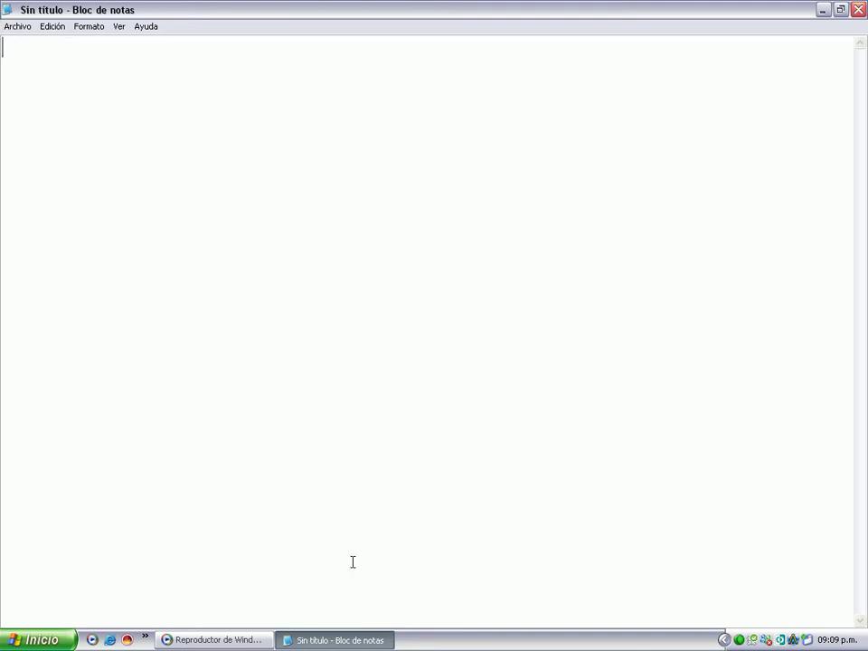
pyautogui.click(366, 640)
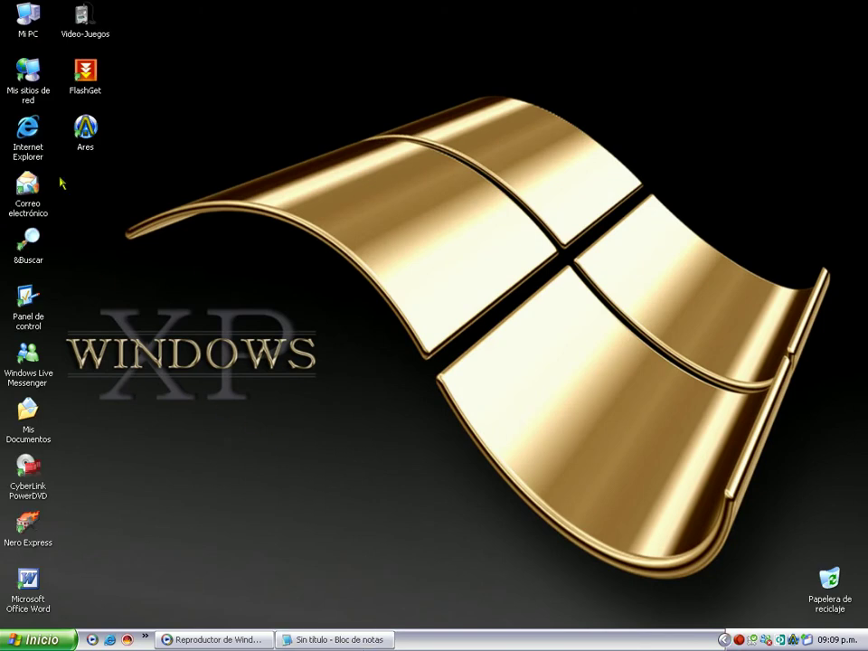
# Step: Open Mi PC from the desktop and reposition its window
pyautogui.doubleClick(26, 12)
pyautogui.rightClick(27, 11)
pyautogui.click(45, 20)
pyautogui.moveTo(287, 164); pyautogui.dragTo(213, 120)
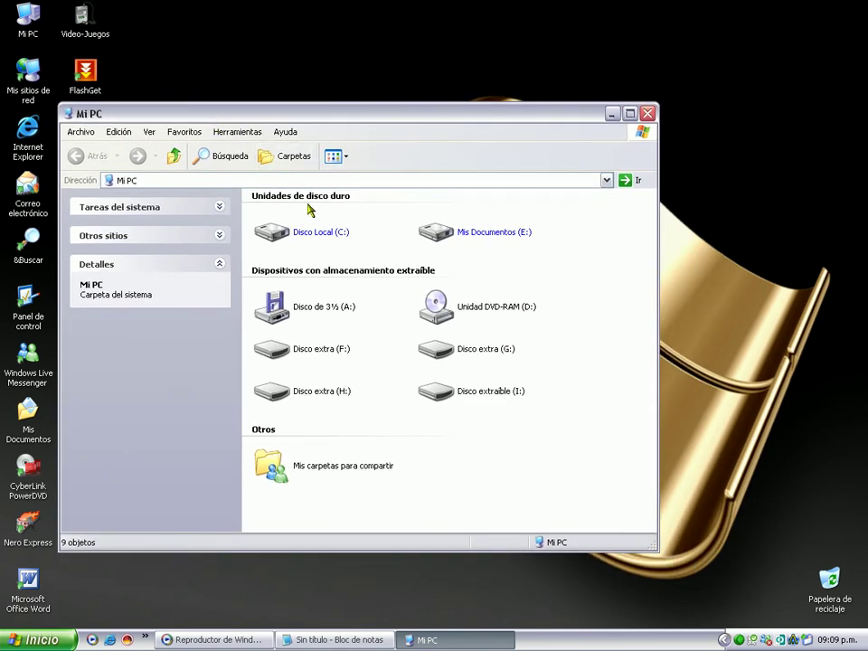
# Step: Open the properties of Disco Local (C:) and show its Herramientas options
pyautogui.rightClick(301, 233)
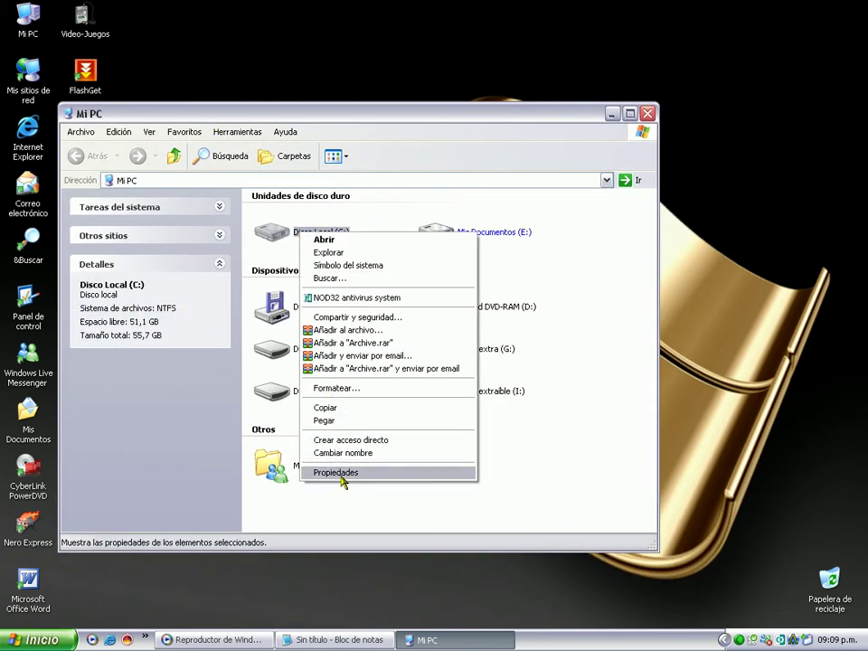
pyautogui.click(340, 473)
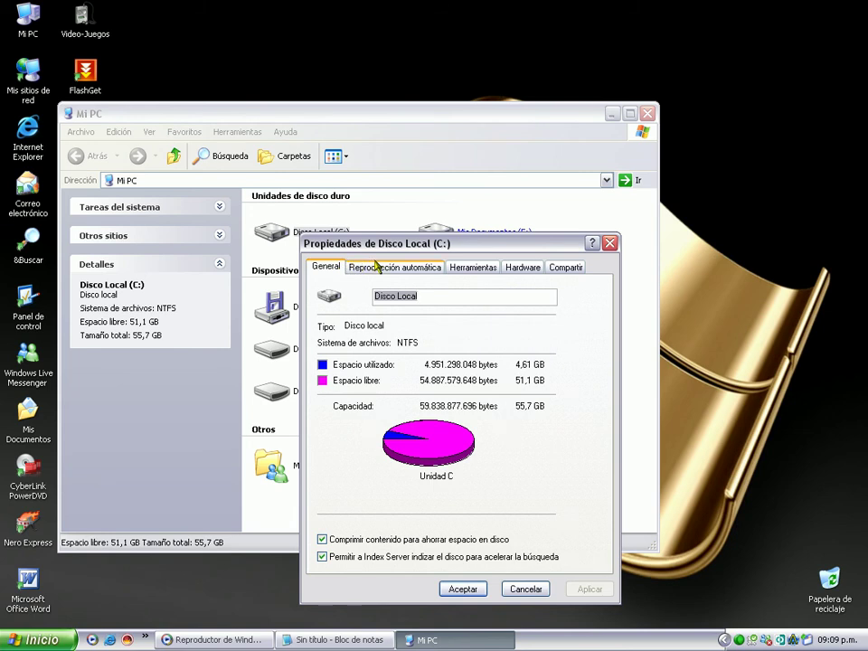
pyautogui.click(474, 268)
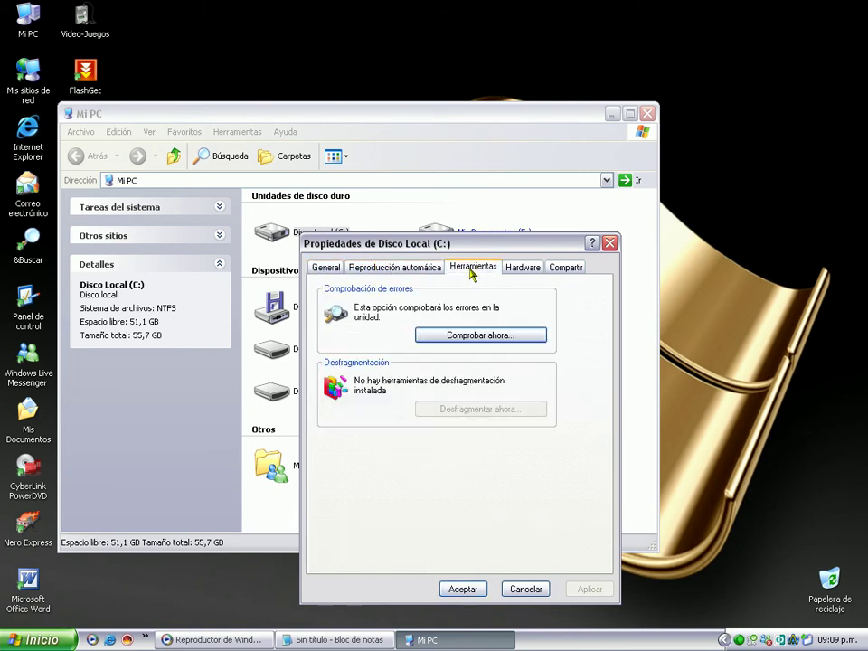
# Step: Switch to Notepad and write "Vayan a Mi PC con doble click o click derecho abrir" in the empty note
pyautogui.click(333, 639)
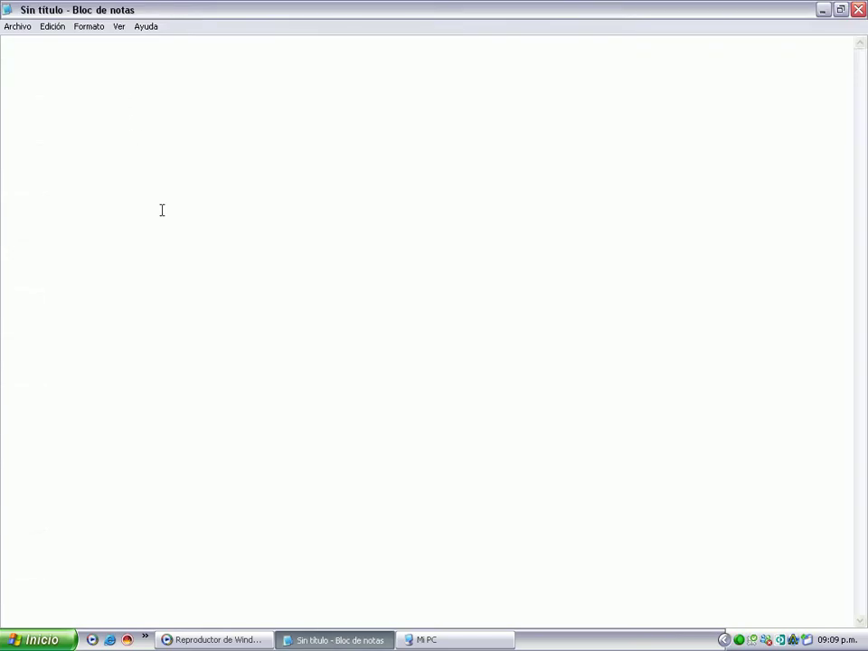
pyautogui.write('Vaya')
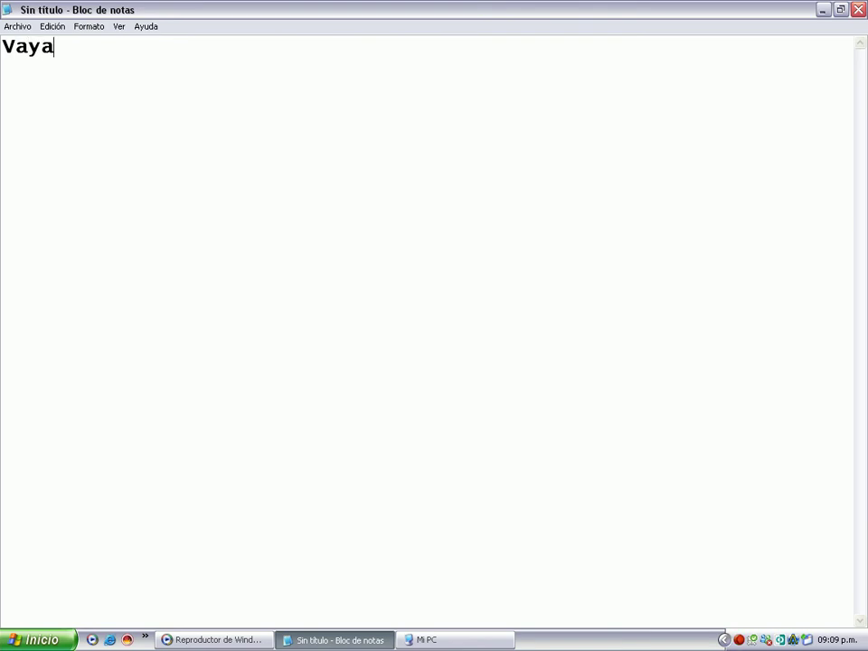
pyautogui.write('n a Mi')
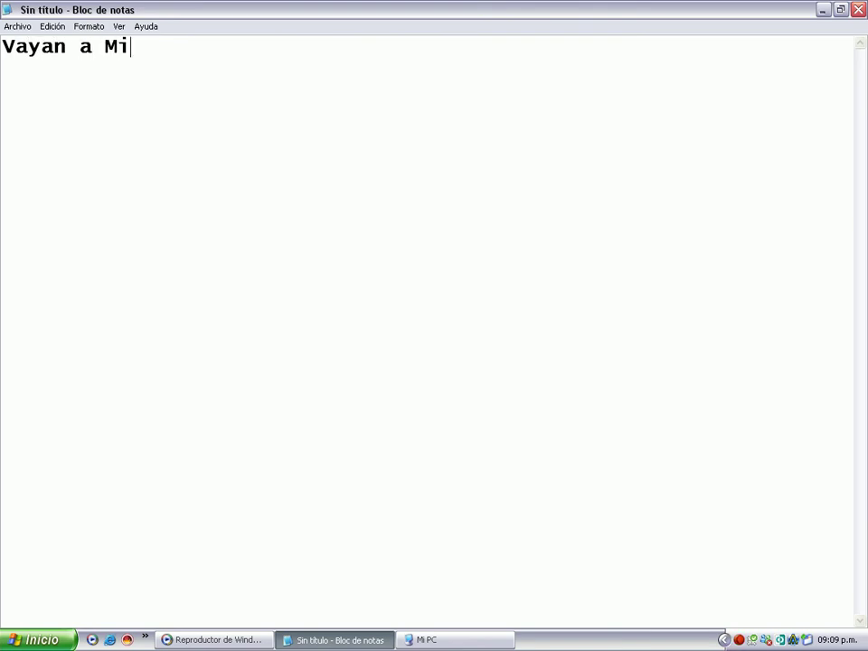
pyautogui.write(' PC con doble')
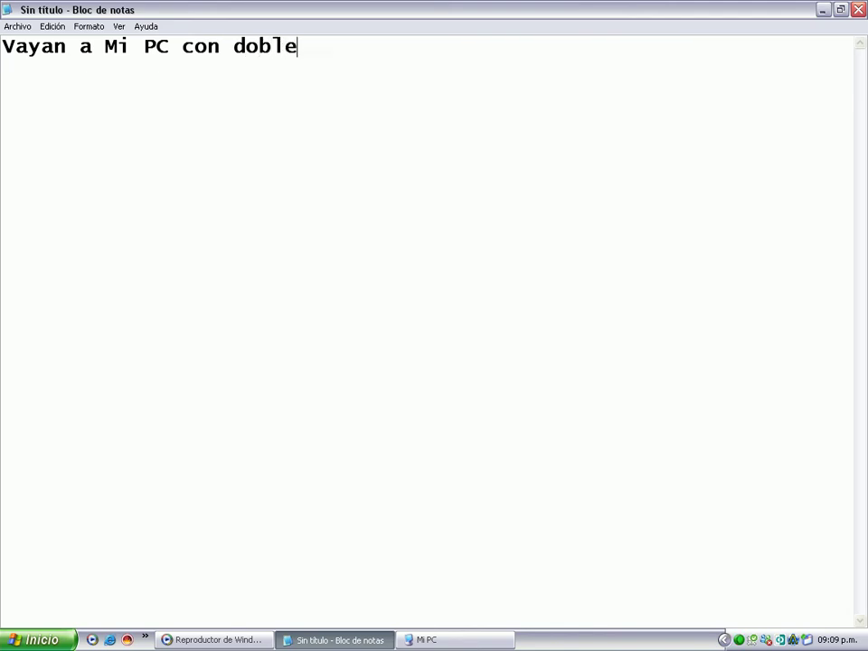
pyautogui.write(' click o ')
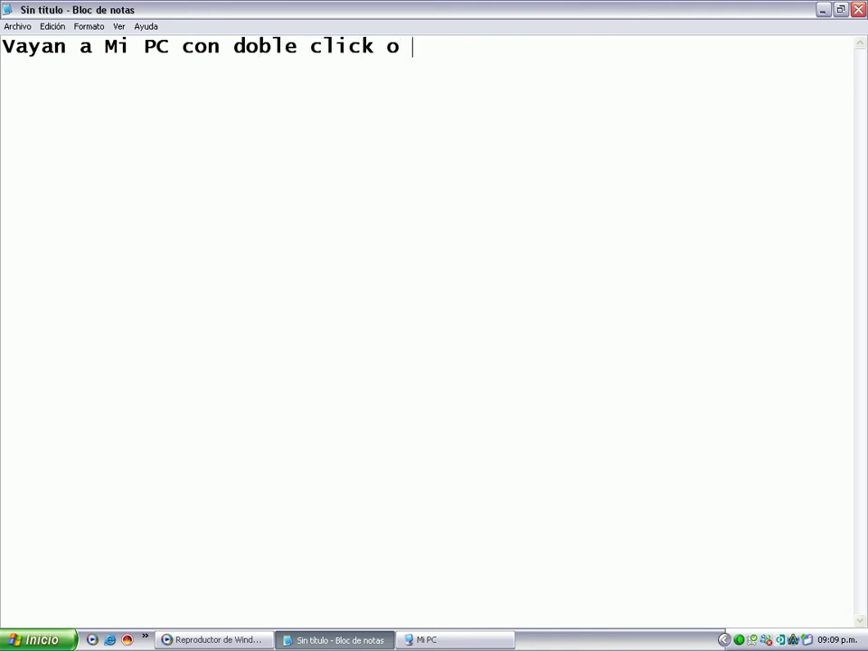
pyautogui.write('click der')
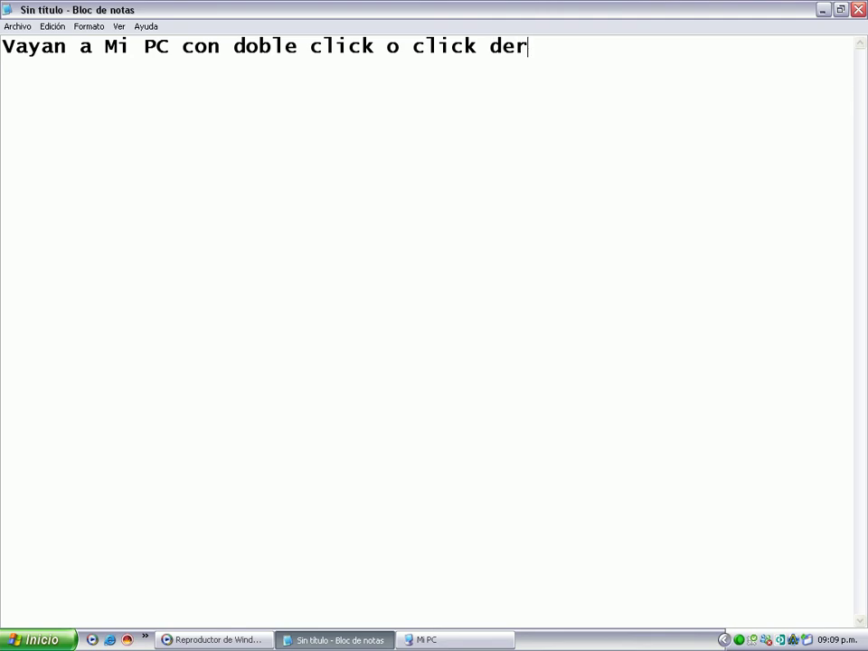
pyautogui.write('echo abrir')
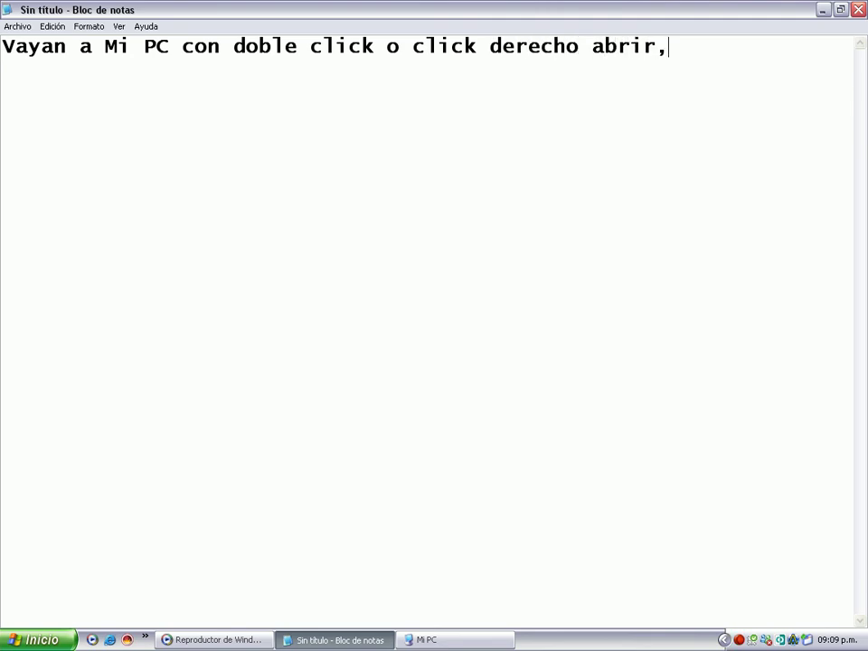
# Step: Continue the note with ", precionen click derecho sobre cualquier unidad del disco duro y Propiedades y vayan a la pestaña herramientas"
pyautogui.write(', precionen c')
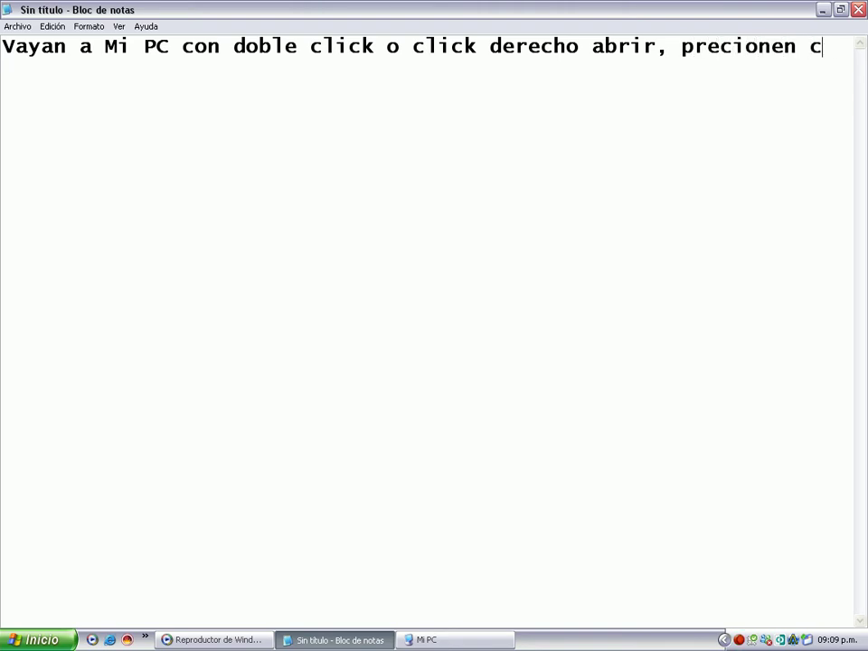
pyautogui.write('lick derecho')
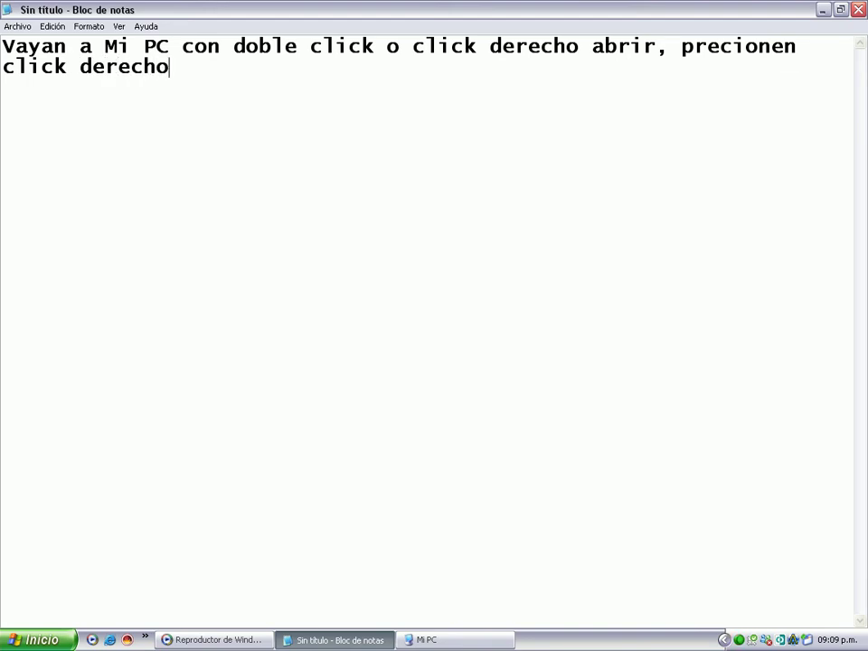
pyautogui.write(' sobre cualquier unidad')
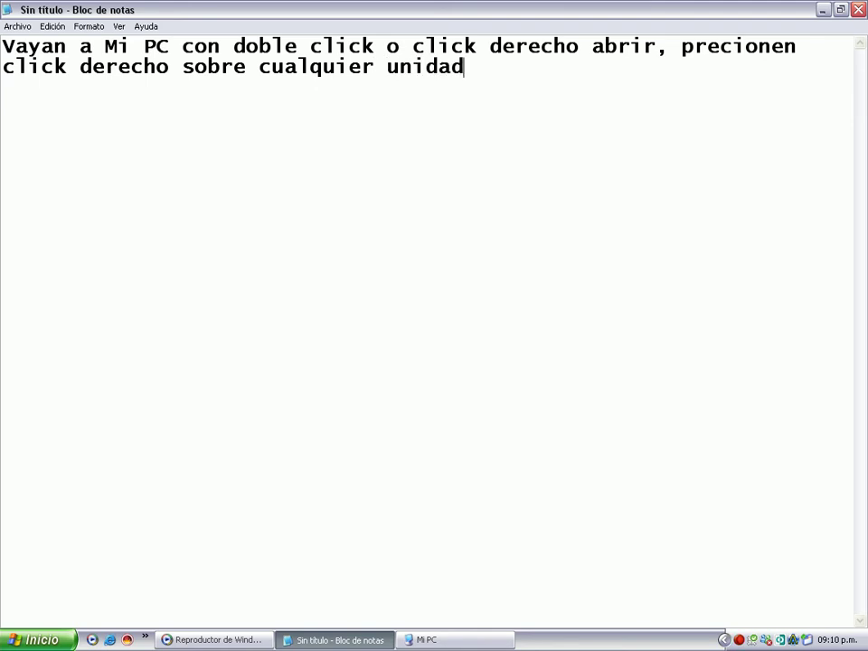
pyautogui.write(' del disco duro y Propiedade')
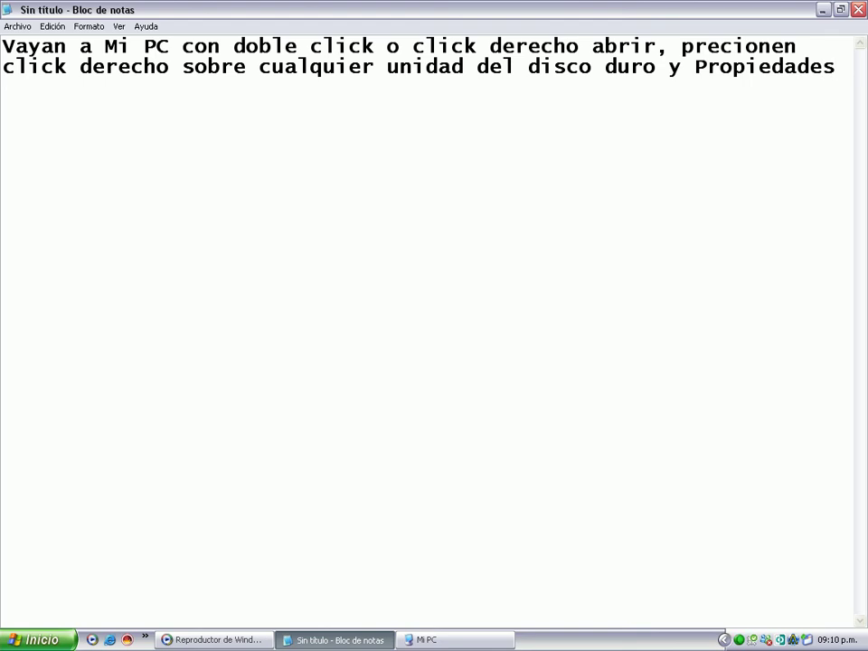
pyautogui.write('s y vayan a')
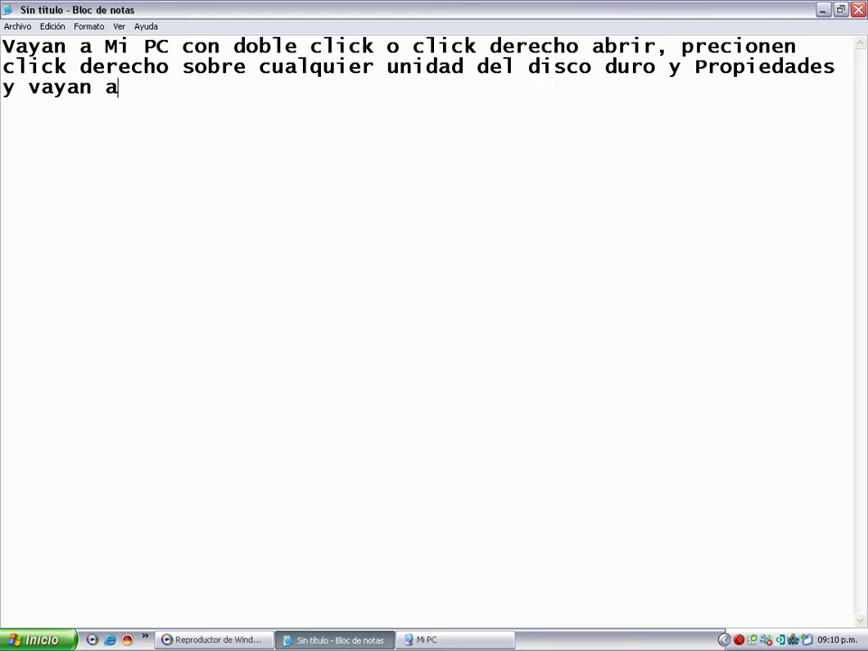
pyautogui.write(' la pest')
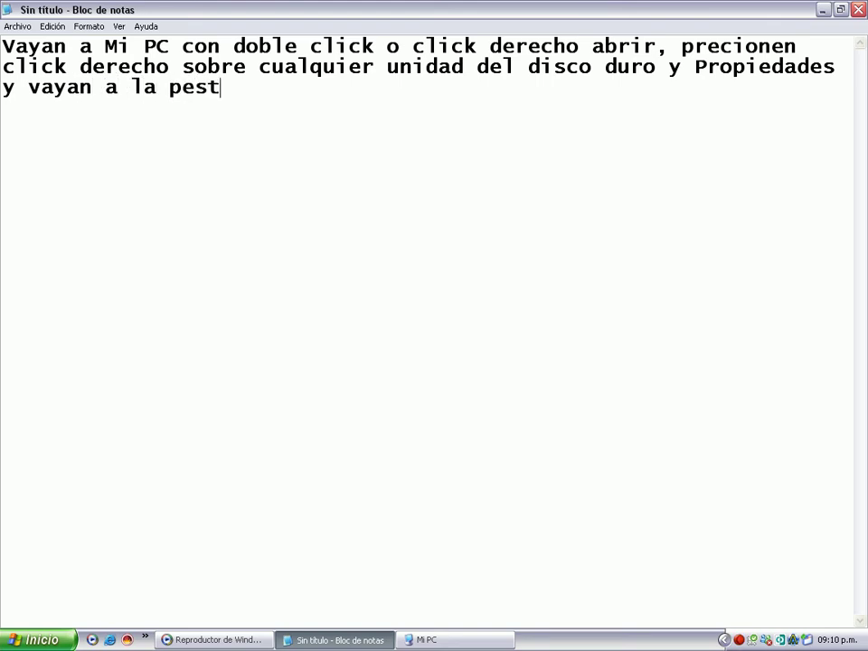
pyautogui.write('aña herr')
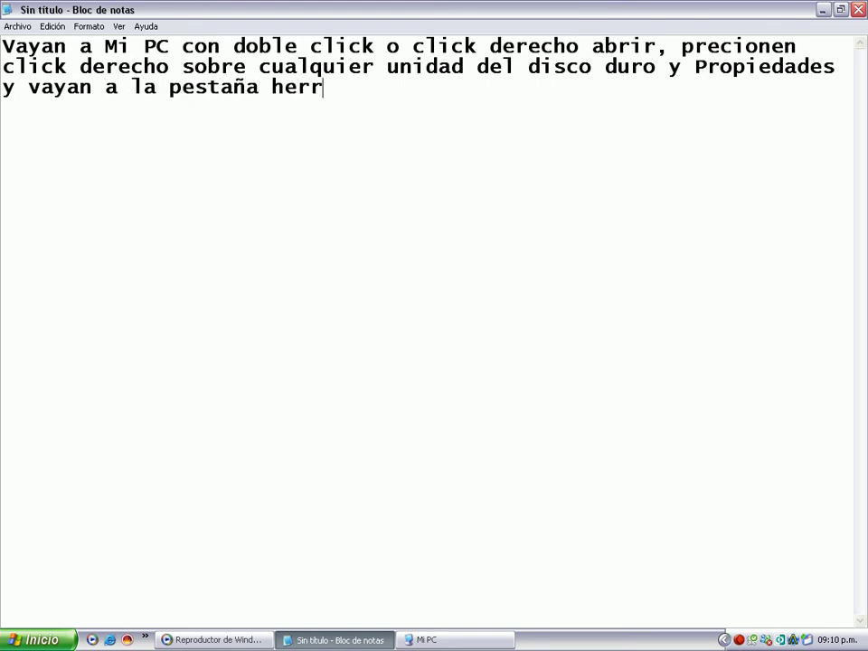
pyautogui.write('amientas')
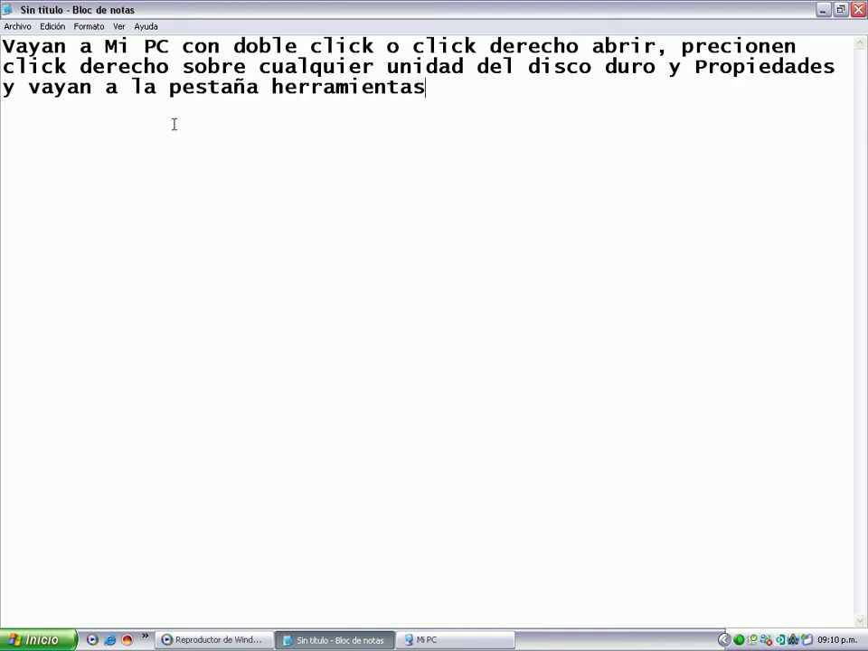
# Step: Replace the note's entire text with "Y precionen en el Boton comprobar ahora"
pyautogui.hotkey('shift', 'Left')
pyautogui.hotkey('shift', 'Left')
pyautogui.hotkey('shift', 'Left')
pyautogui.hotkey('shift', 'Left')
pyautogui.hotkey('shift', 'Left')
pyautogui.hotkey('shift', 'Left')
pyautogui.hotkey('shift', 'Left')
pyautogui.hotkey('shift', 'Up')
pyautogui.hotkey('shift', 'Up')
pyautogui.hotkey('shift', 'Home')
pyautogui.press('Delete')
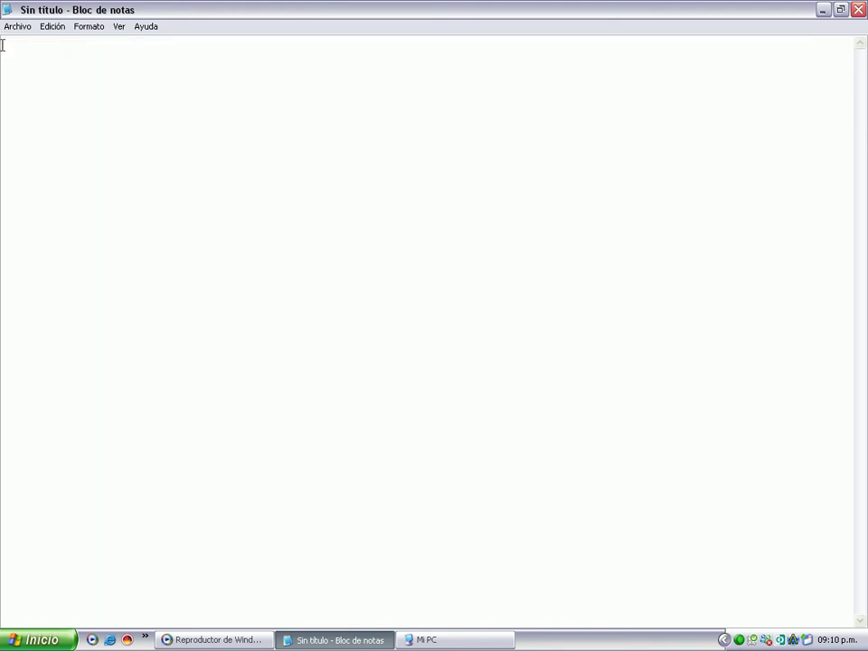
pyautogui.write('Y precionen en el Boton comprobar ahora')
# Step: Minimize Notepad and start an error check of Disco Local (C:) with "Examinar e intentar recuperar los sectores defectuosos" enabled
pyautogui.click(327, 639)
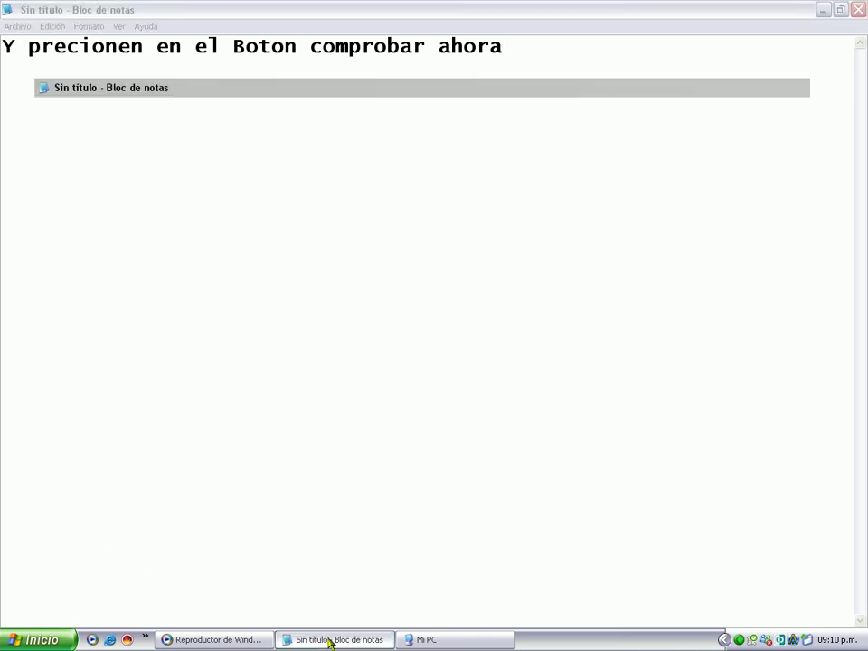
pyautogui.click(478, 337)
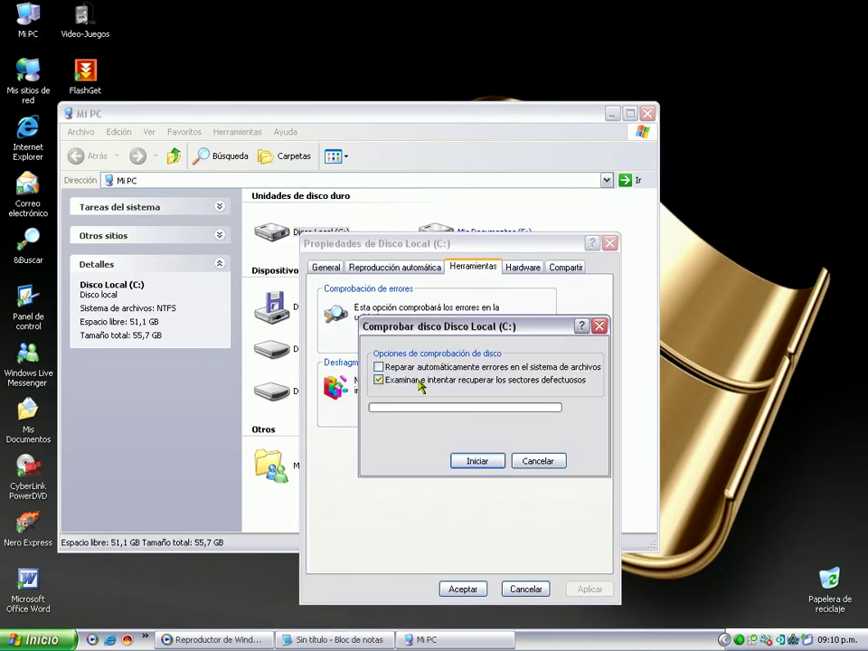
pyautogui.click(478, 462)
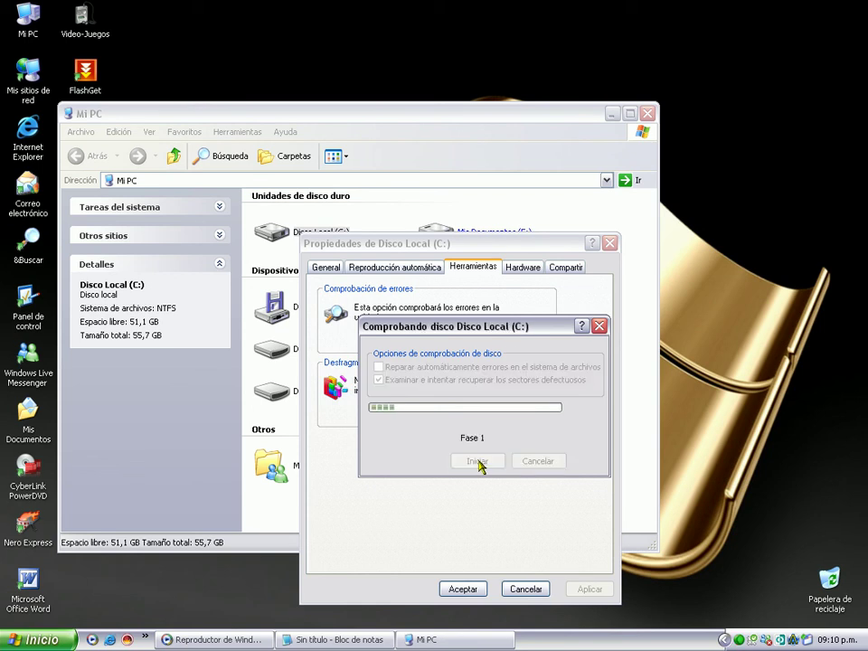
# Step: Switch to Notepad and replace the note's text with "Marquuen la casilla examinar y intentar recuperar los sectores defectuosos,"
pyautogui.click(351, 639)
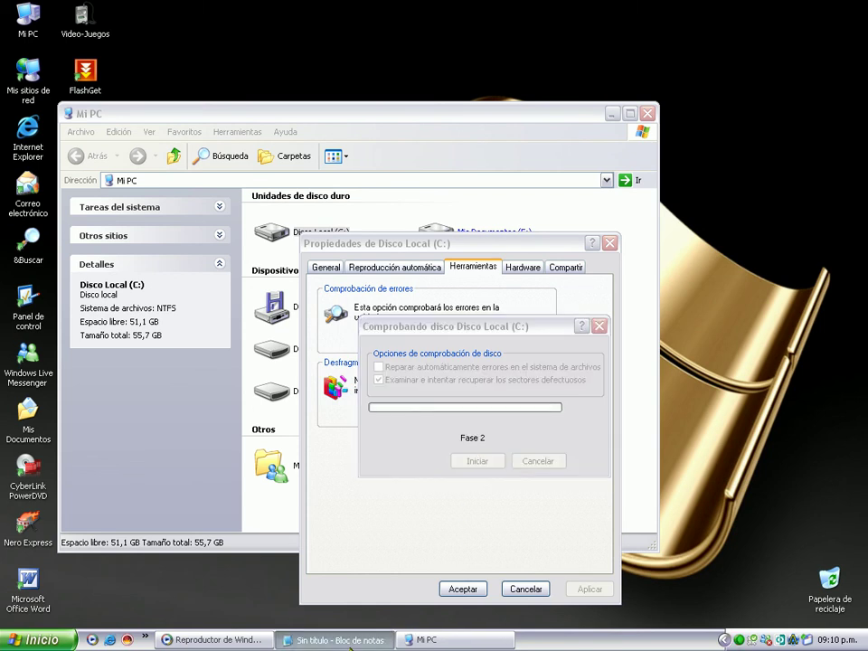
pyautogui.moveTo(620, 72); pyautogui.dragTo(2, 49)
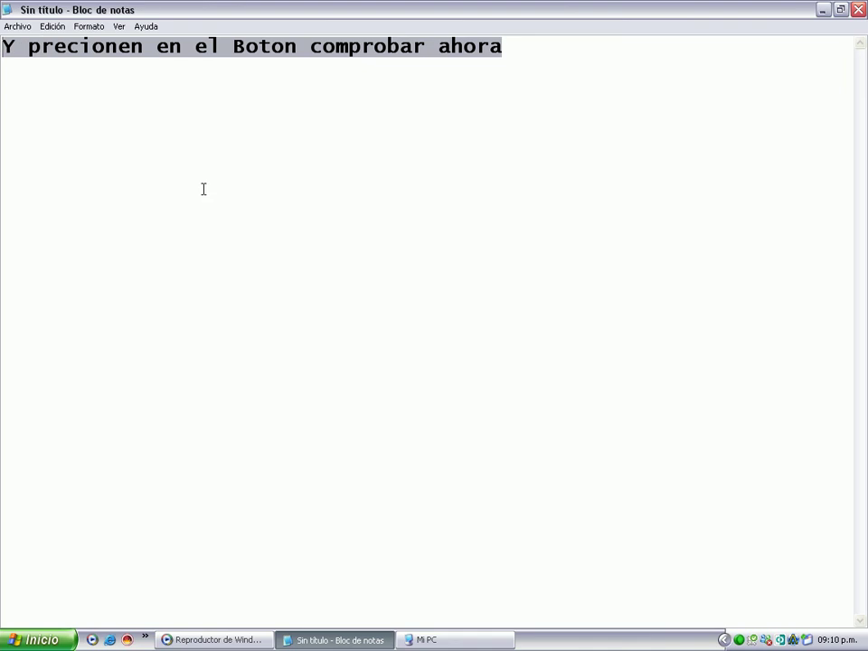
pyautogui.press('BackSpace')
pyautogui.write('Mar')
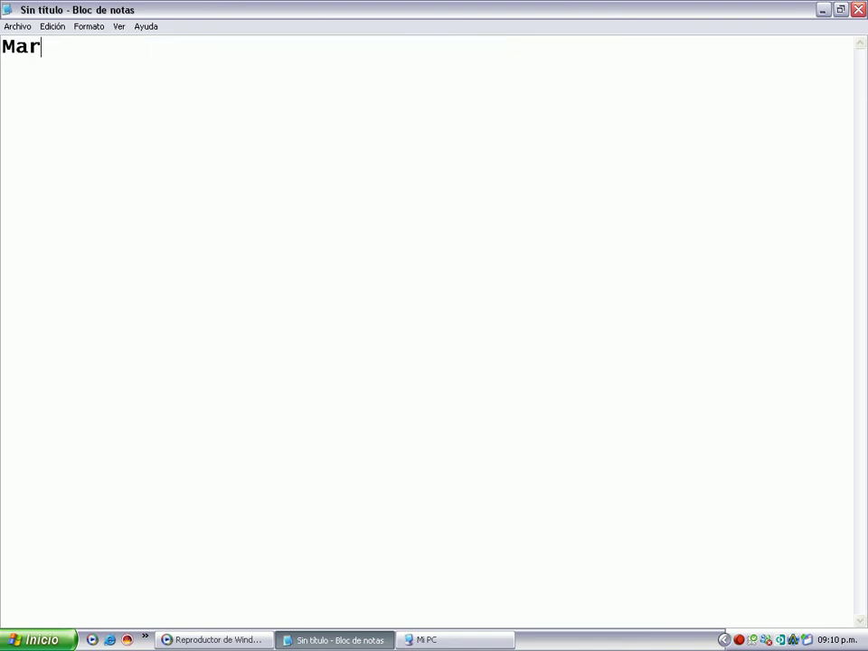
pyautogui.write('quuen la ')
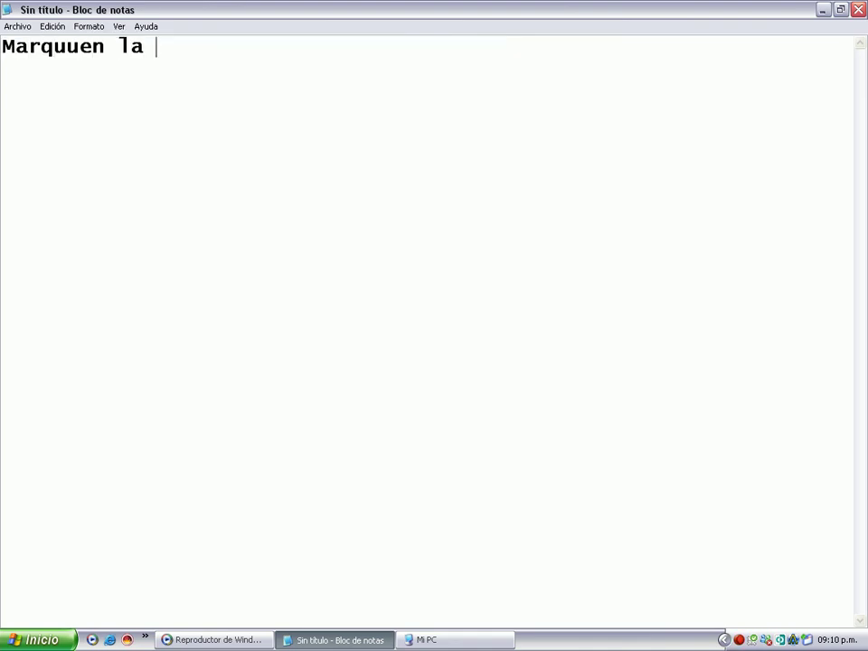
pyautogui.write('casilla e')
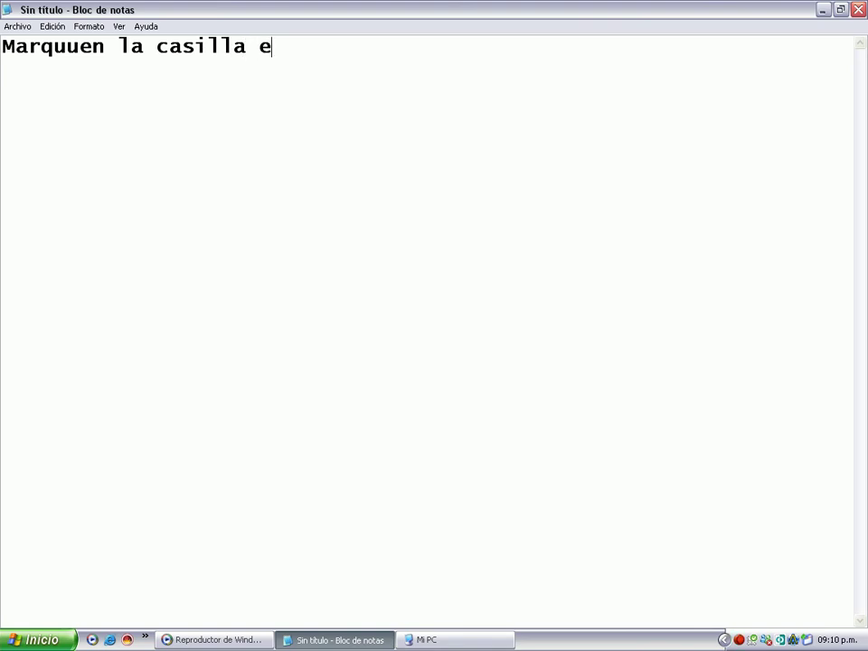
pyautogui.write('xaminar y')
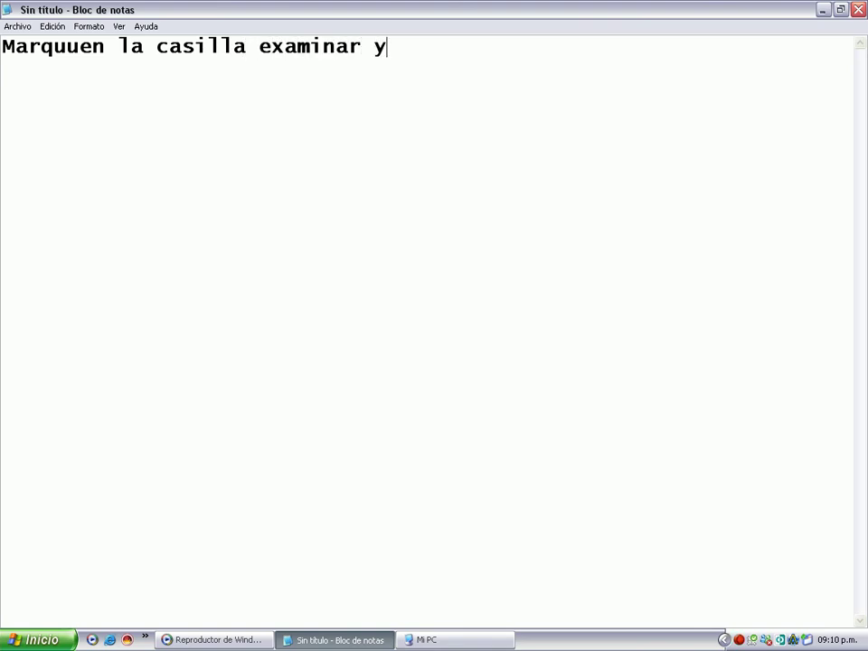
pyautogui.write(' intenta')
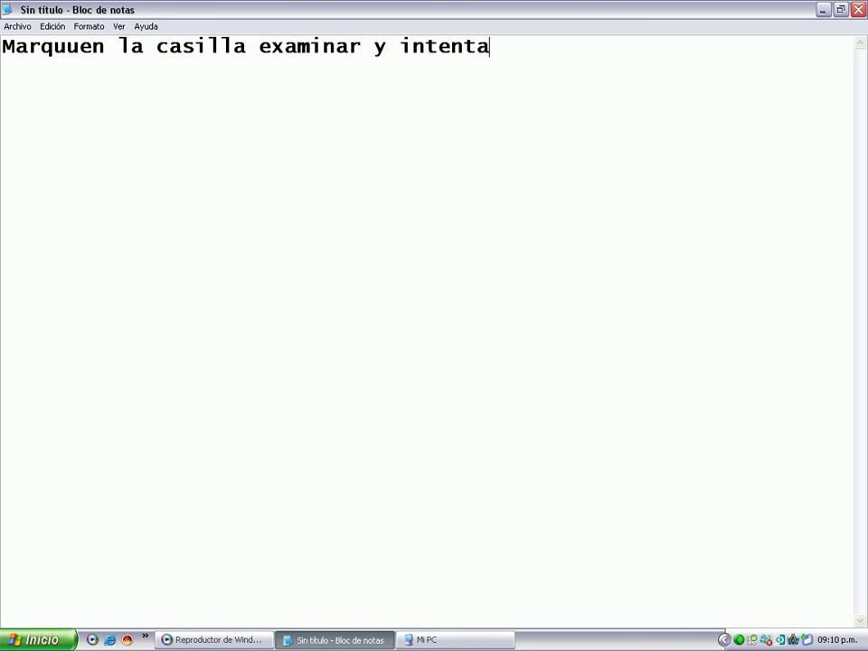
pyautogui.write('r recupe')
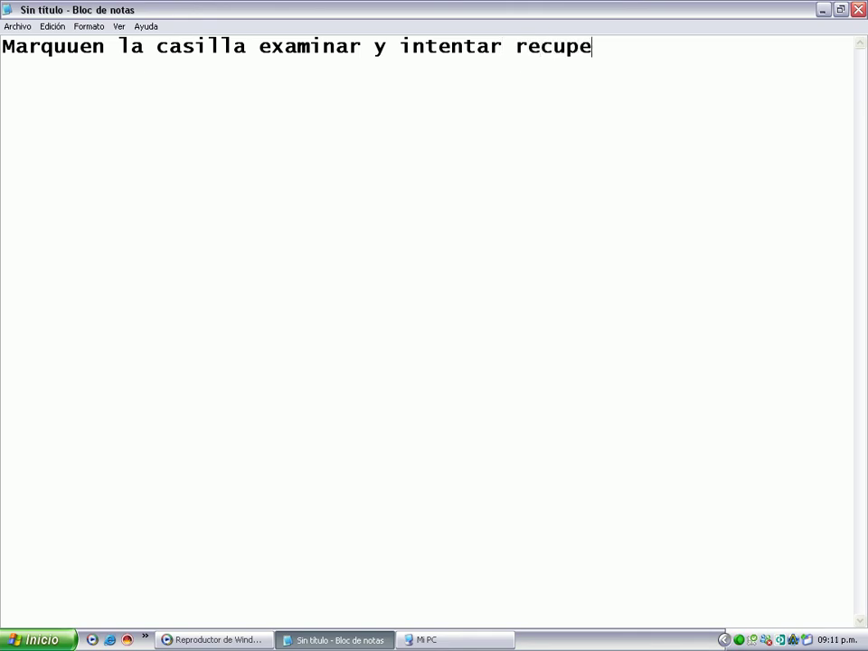
pyautogui.write('rar los ')
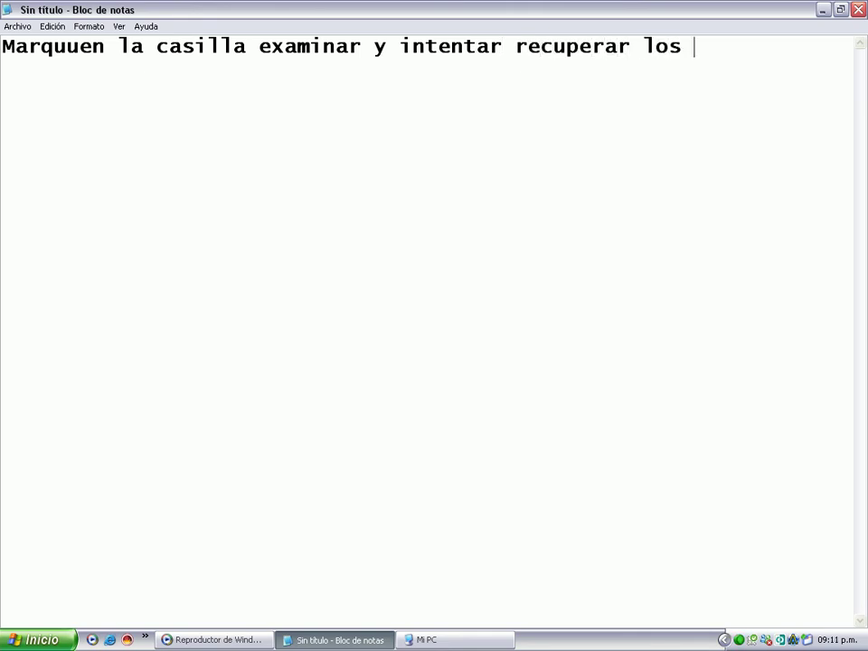
pyautogui.write('sectores ')
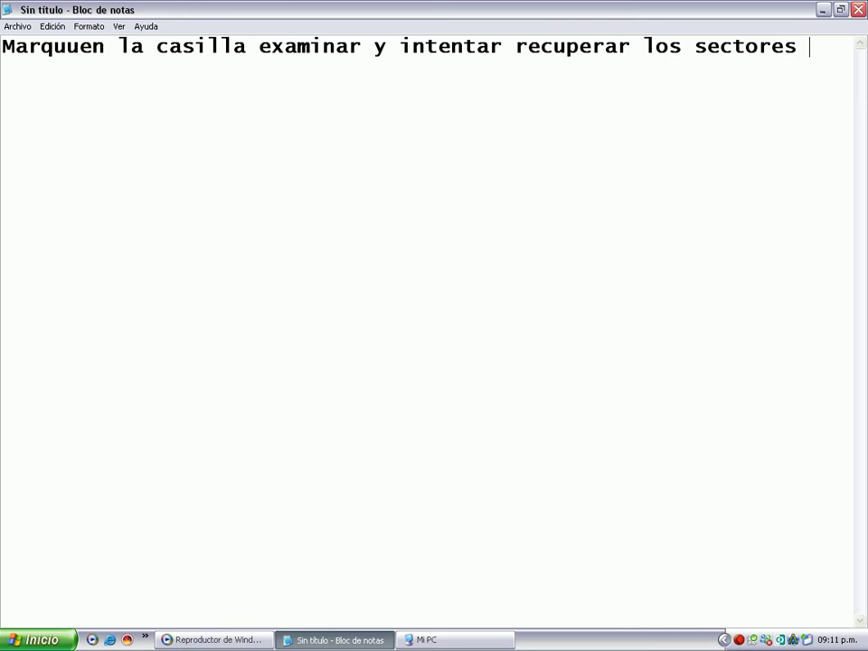
pyautogui.write('defectuosos')
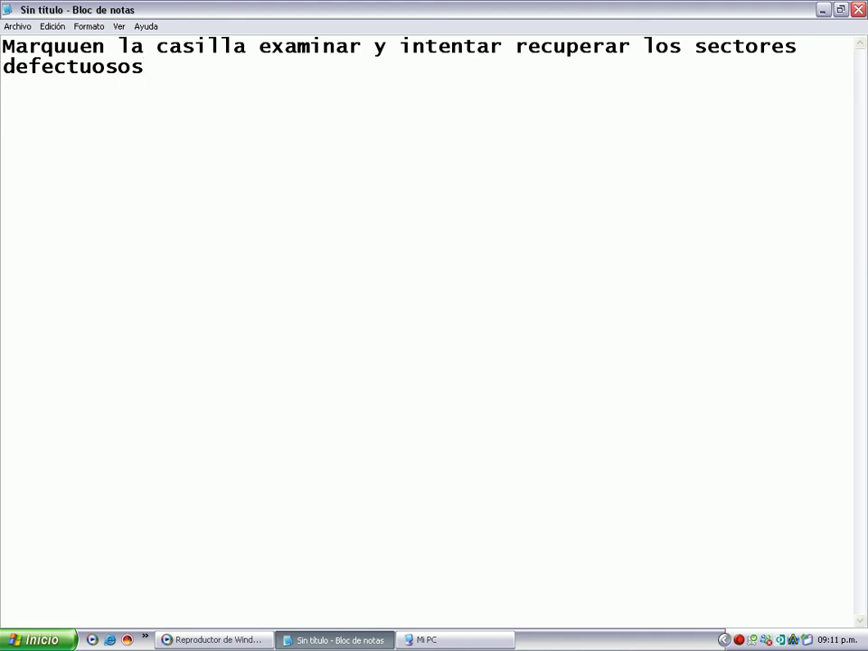
pyautogui.write(',')
# Step: Add a new line to the note reading "Una vez finalizado precionen en el boton de abajo Desfragmentar Ahora o"
pyautogui.press('Return')
pyautogui.write('Una ve')
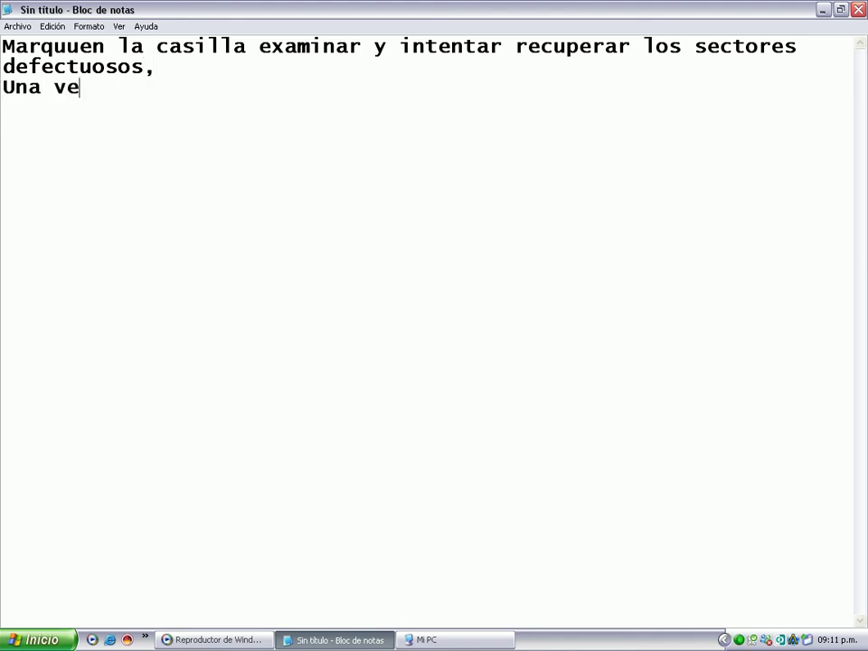
pyautogui.write('z finalizado ')
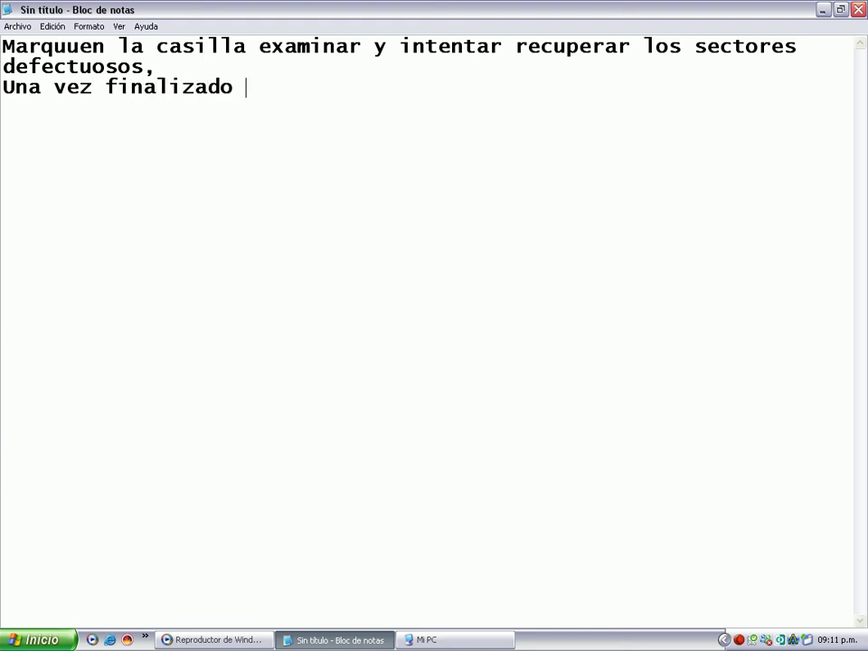
pyautogui.write('precionen en')
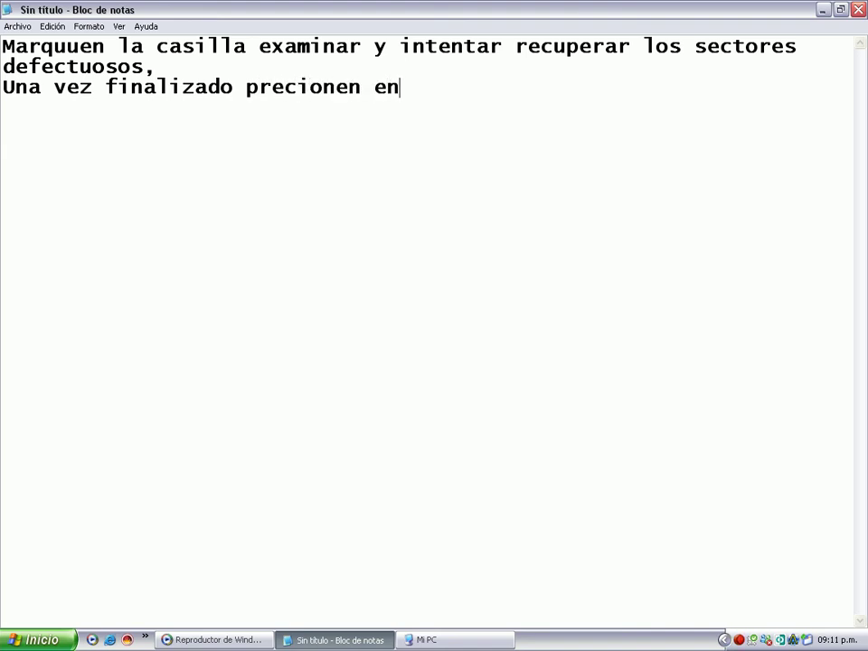
pyautogui.write(' el boton ')
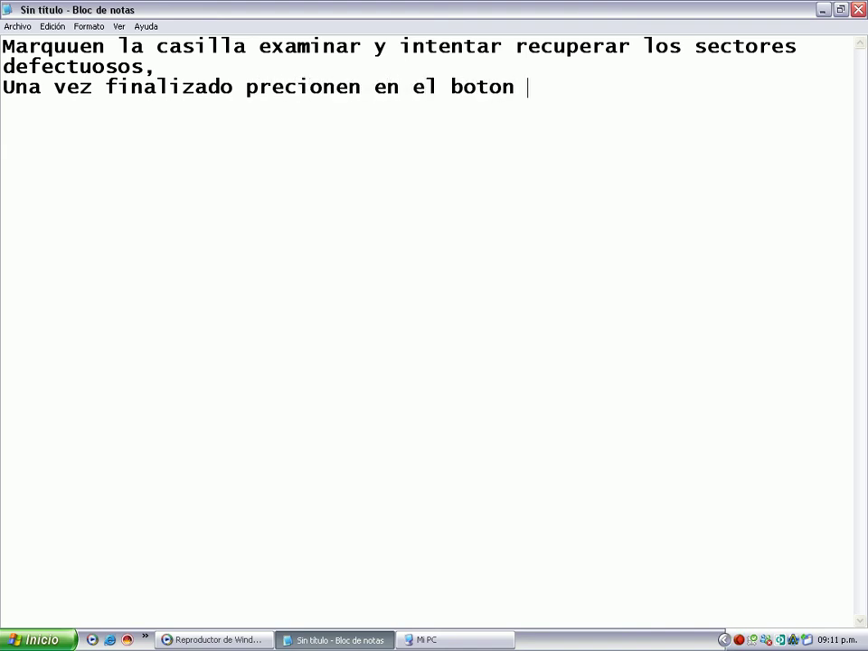
pyautogui.write('de abaj')
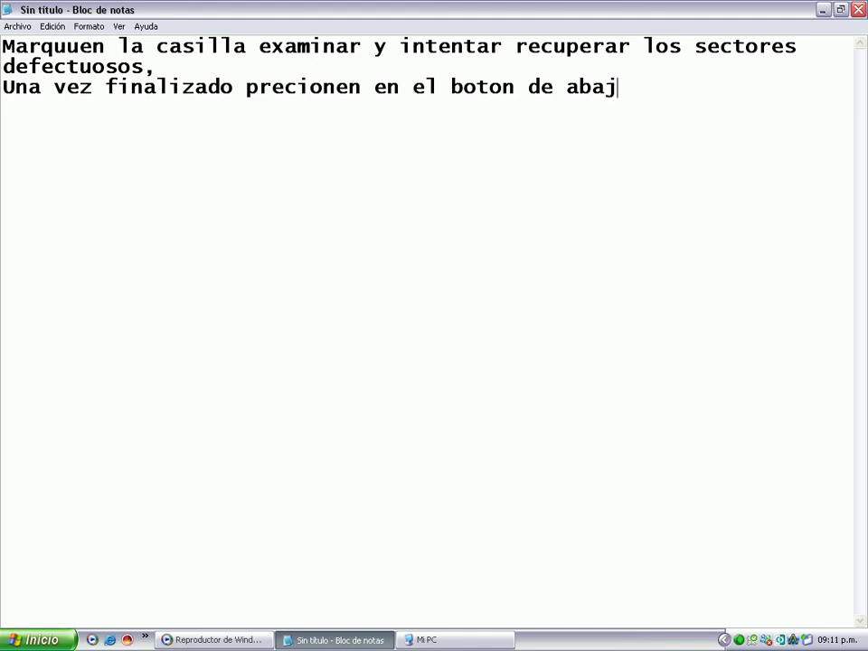
pyautogui.write('o Desfr')
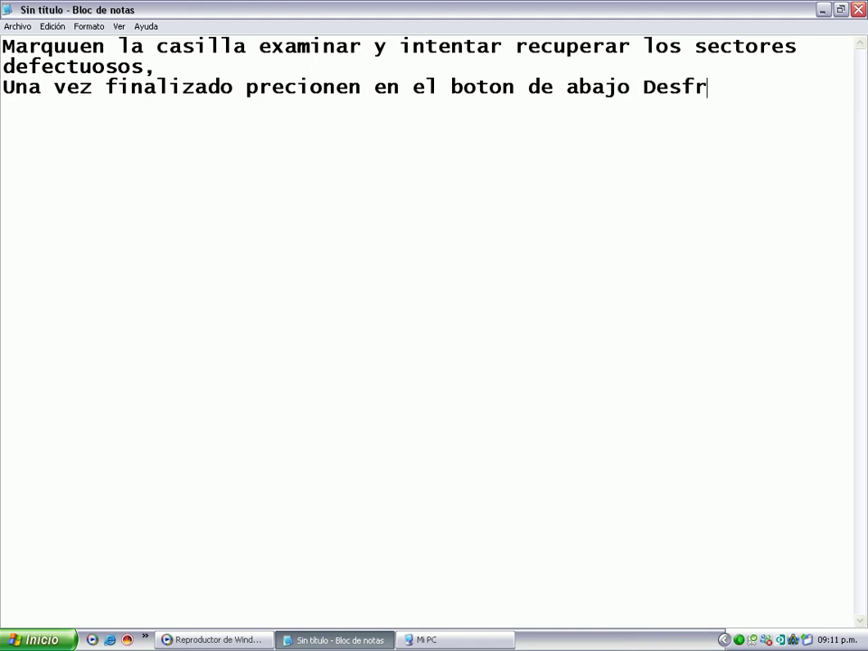
pyautogui.write('agmentar ')
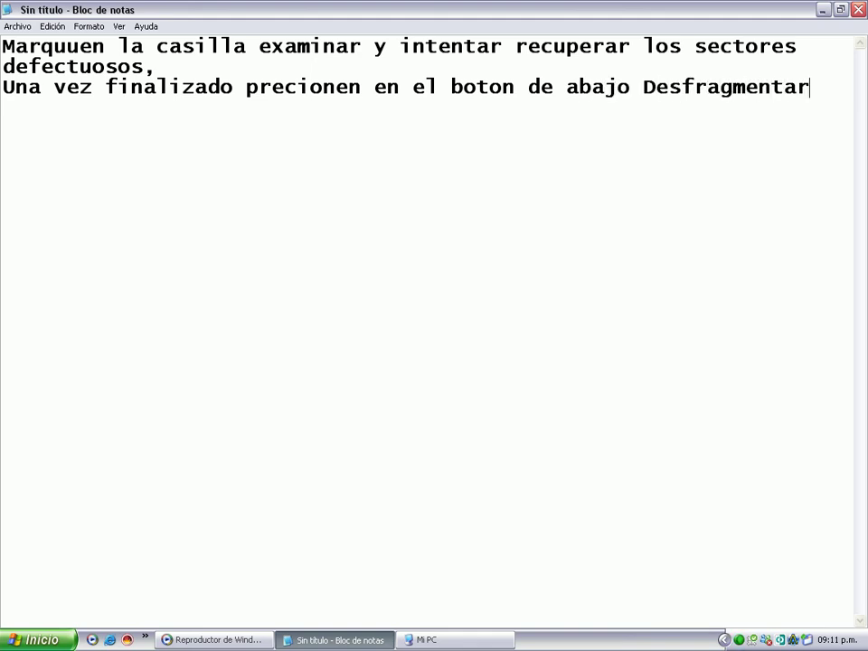
pyautogui.write('Ahora o')
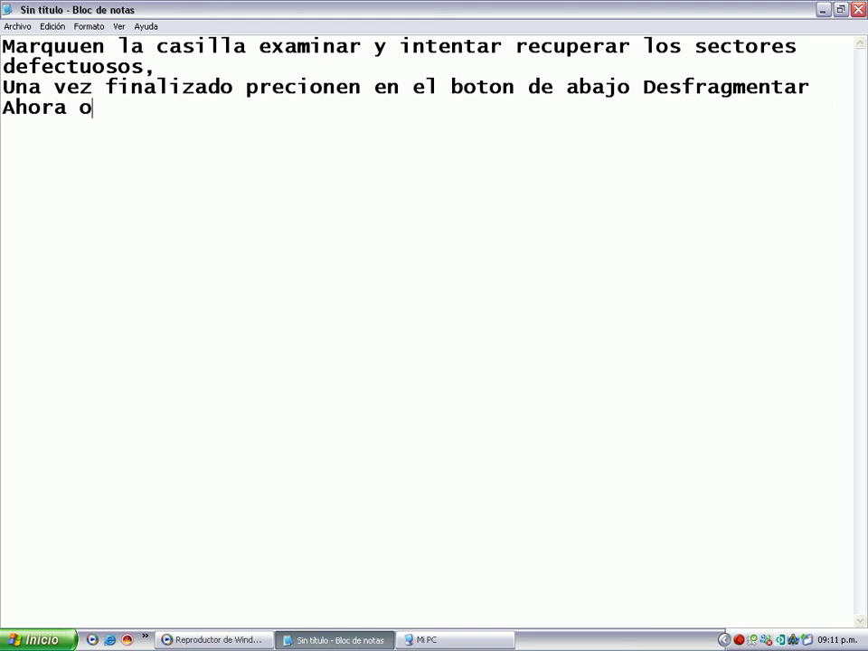
# Step: Continue the note with "si no tienen ninguna herramienta desfragmentadora Descarguen"
pyautogui.write(' si no ')
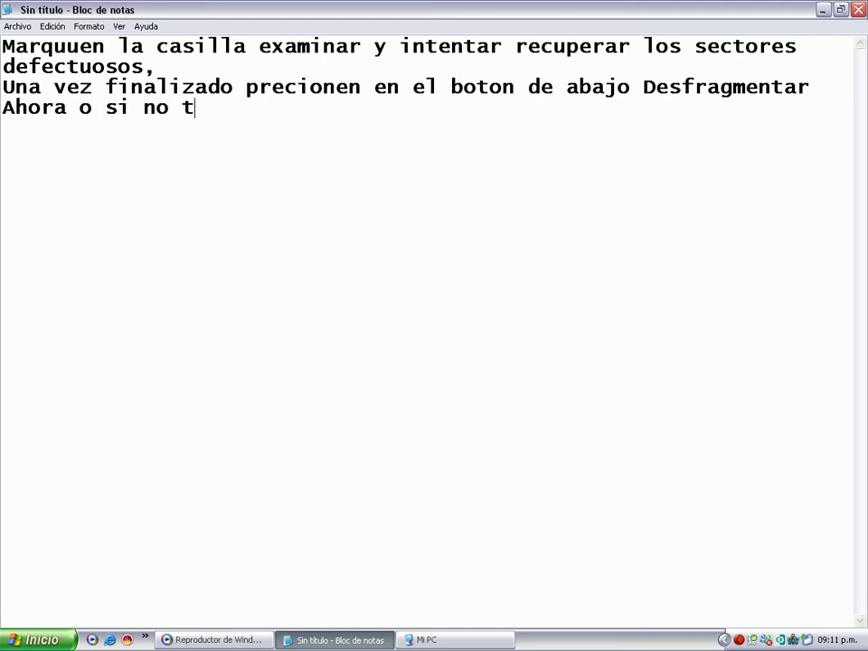
pyautogui.write('tienen nin')
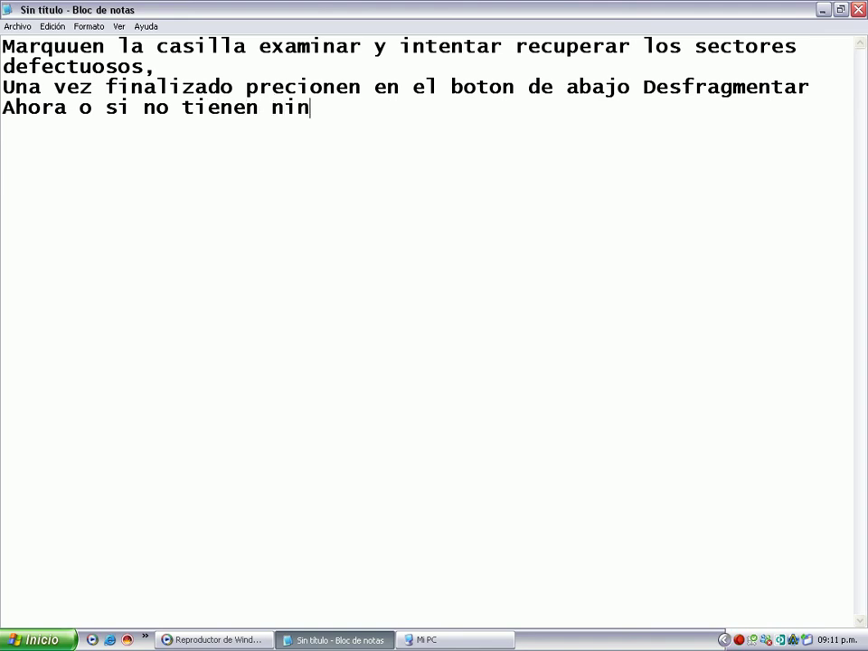
pyautogui.write('guna herram')
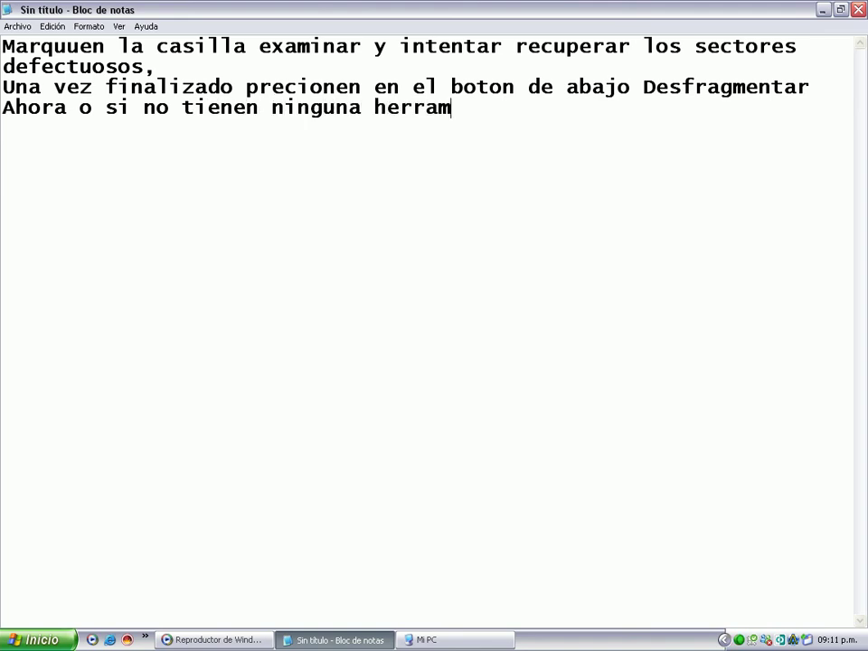
pyautogui.write('ienta de')
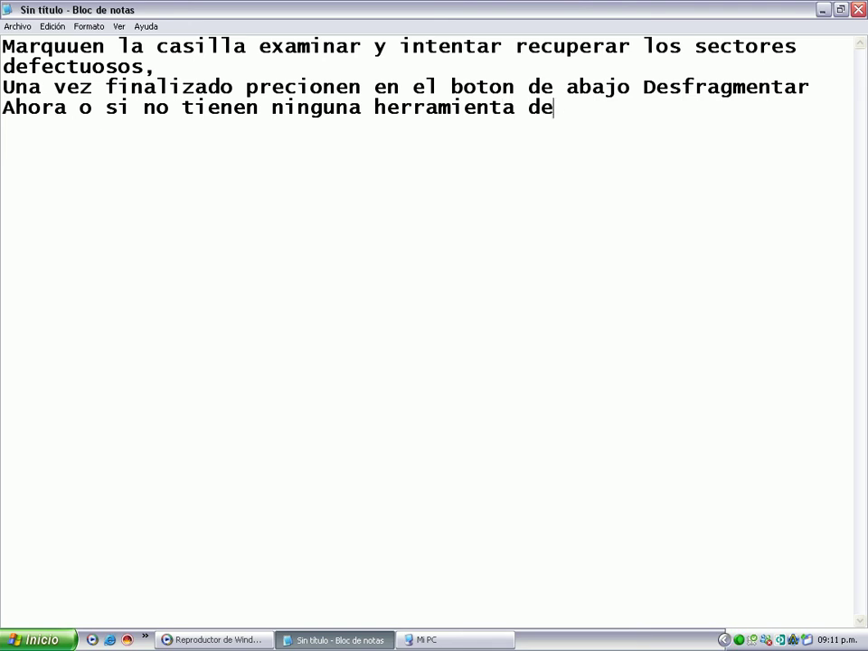
pyautogui.write('sfragmentadora ')
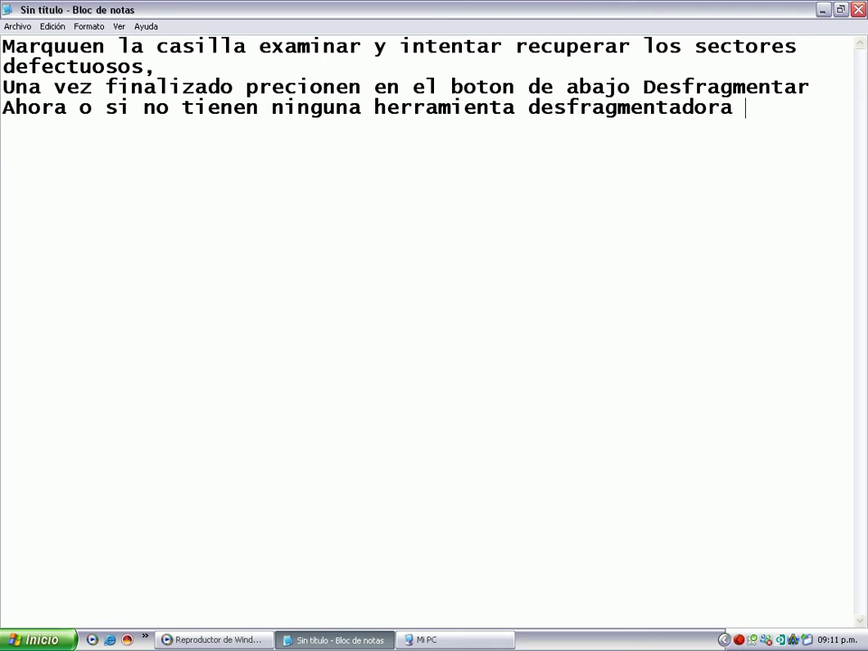
pyautogui.write('Descarguen')
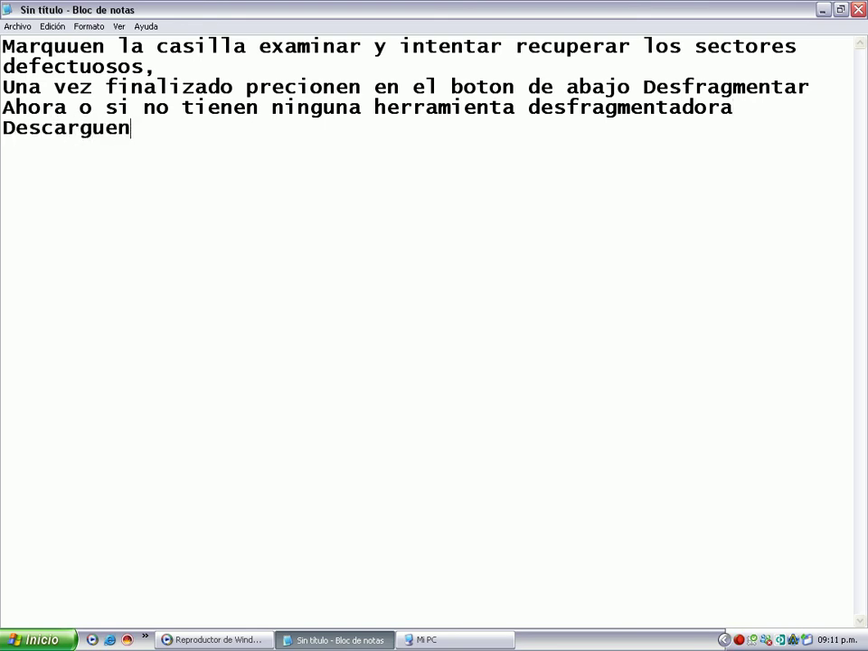
# Step: Continue the note with ": TuneUp y busquen en el Icono Mantenimiento con un 1 clic De TuneUP Okey"
pyautogui.write(': TuneUp y busqu')
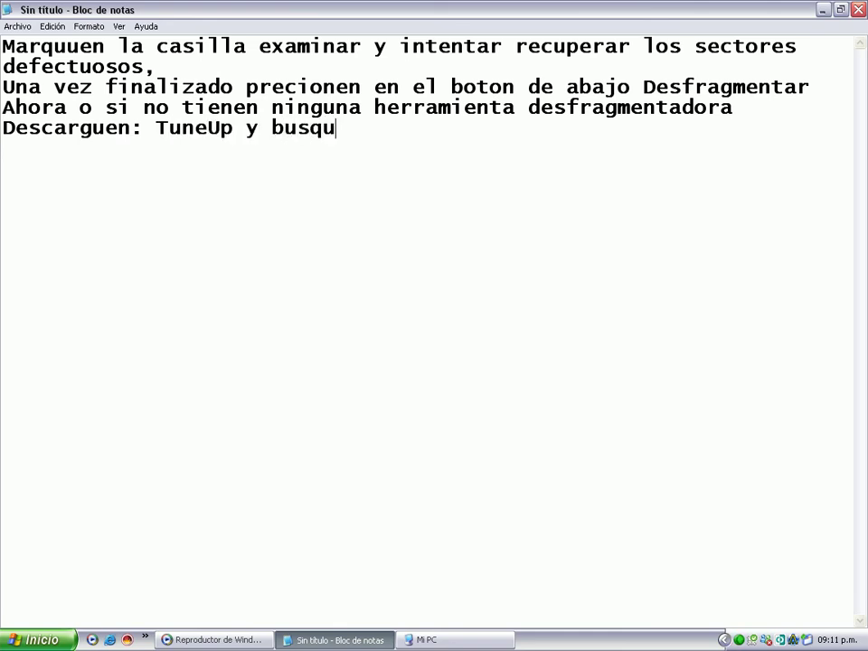
pyautogui.write('en en el I')
pyautogui.write('no')
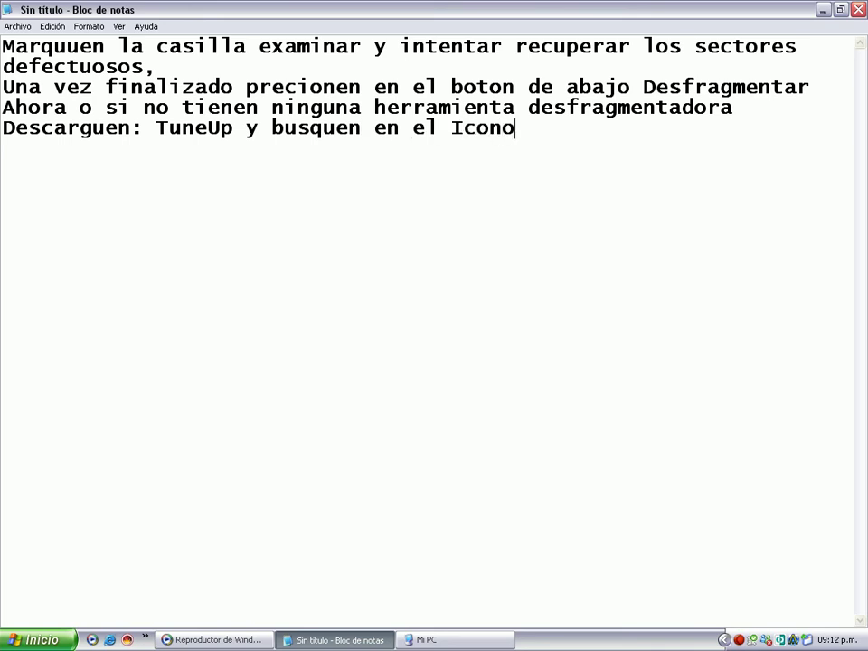
pyautogui.write(' Mantenimien')
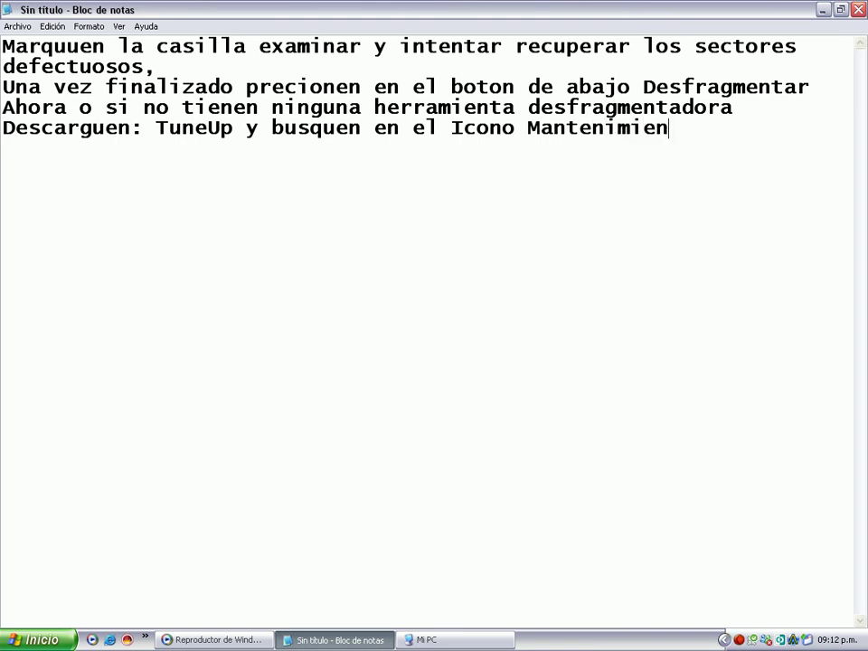
pyautogui.write('to con un')
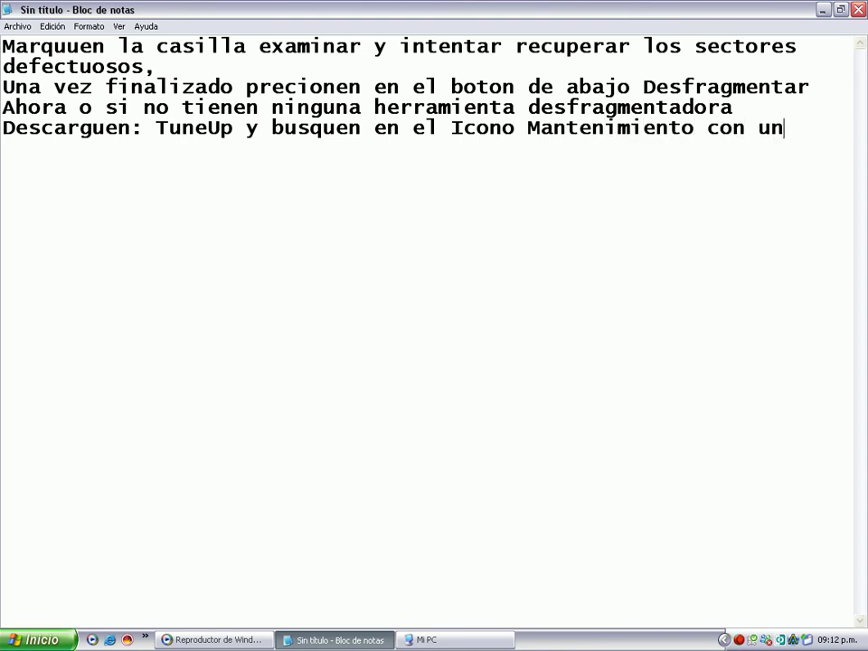
pyautogui.write(' 1 click de')
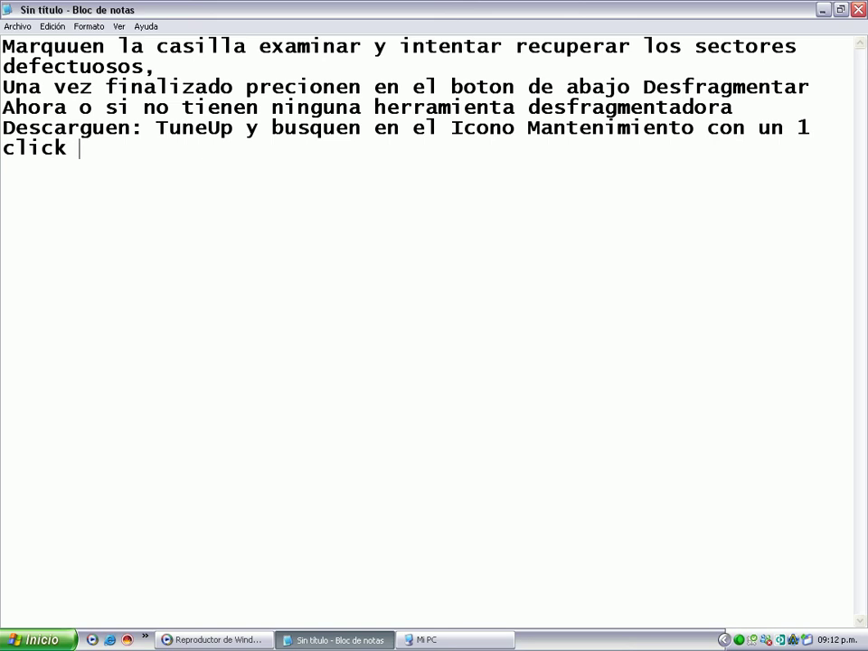
pyautogui.press('BackSpace')
pyautogui.press('BackSpace')
pyautogui.press('BackSpace')
pyautogui.press('BackSpace')
pyautogui.write('De Tu')
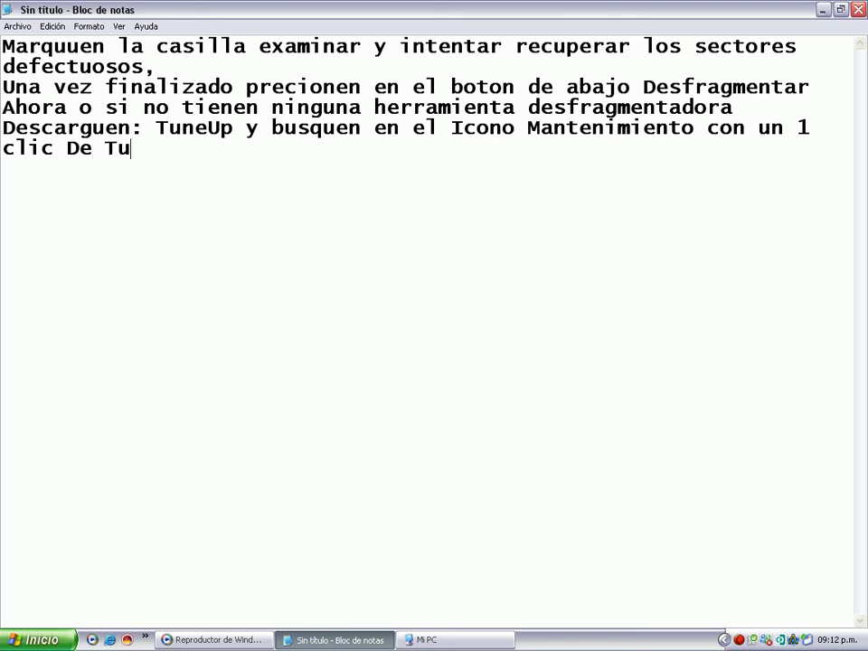
pyautogui.write('neUI')
pyautogui.press('BackSpace')
pyautogui.write('P Okey')
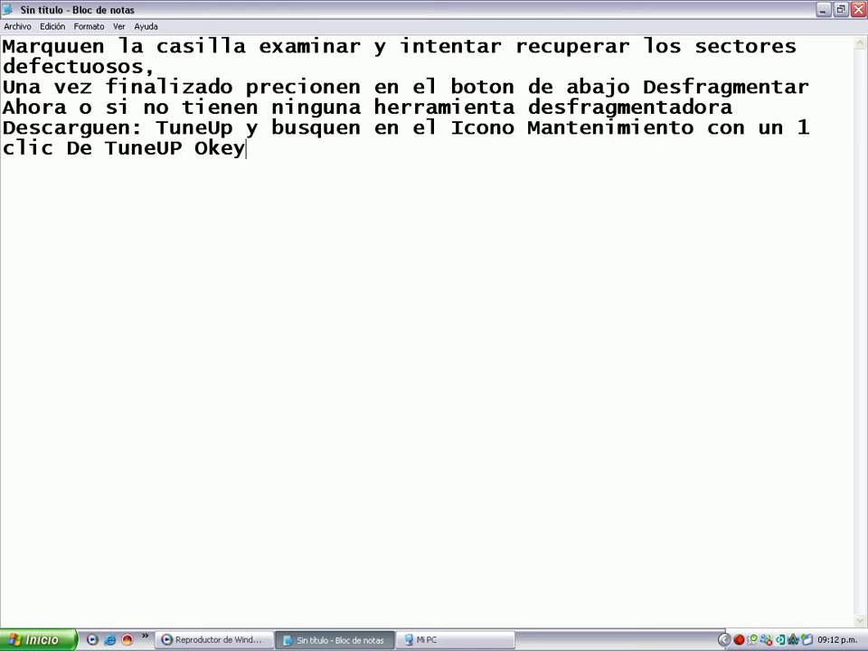
# Step: Replace the note's entire text with the farewell "Eso fue todo, Chauuuu!!!!!"
pyautogui.moveTo(335, 170); pyautogui.dragTo(2, 9)
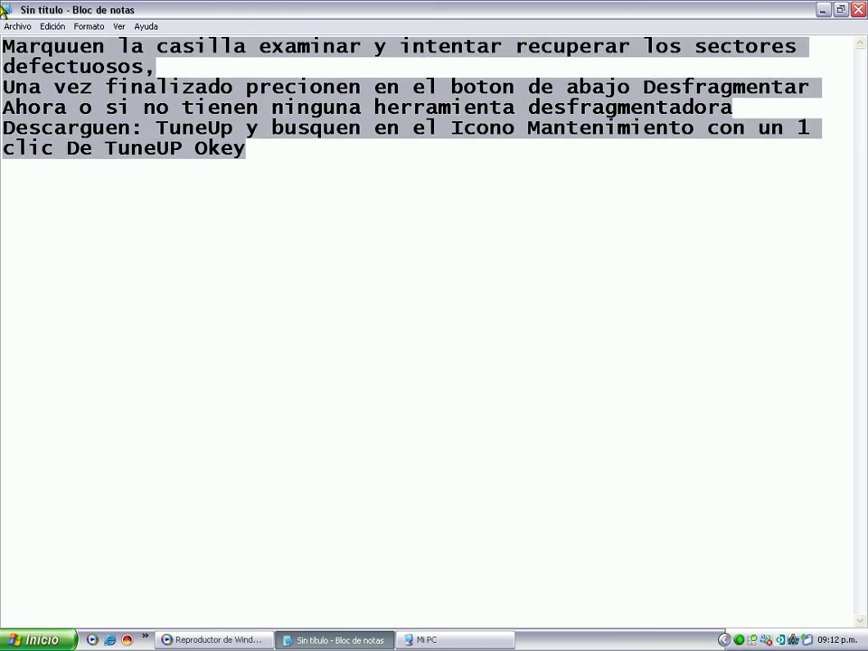
pyautogui.press('Delete')
pyautogui.write('Es')
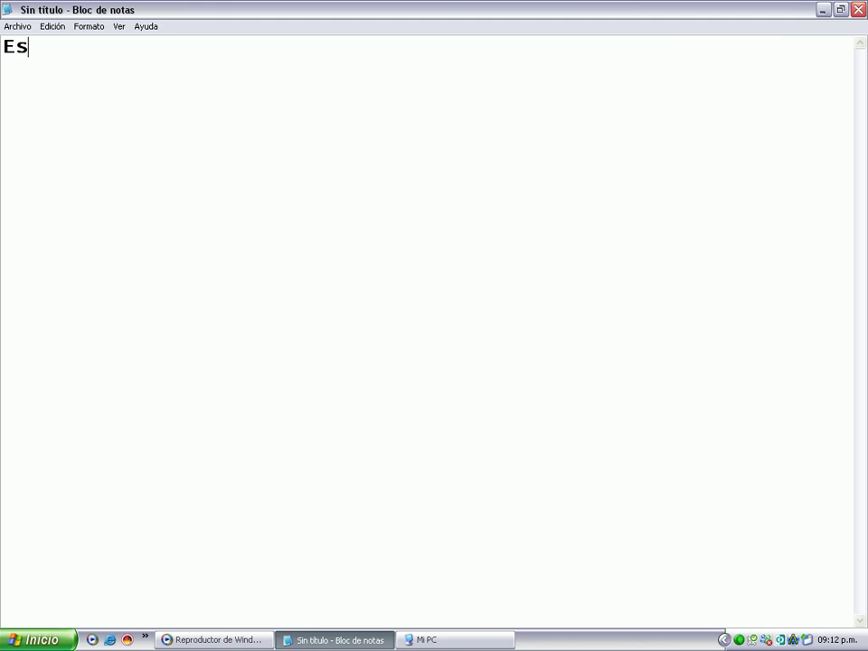
pyautogui.write('o fue to')
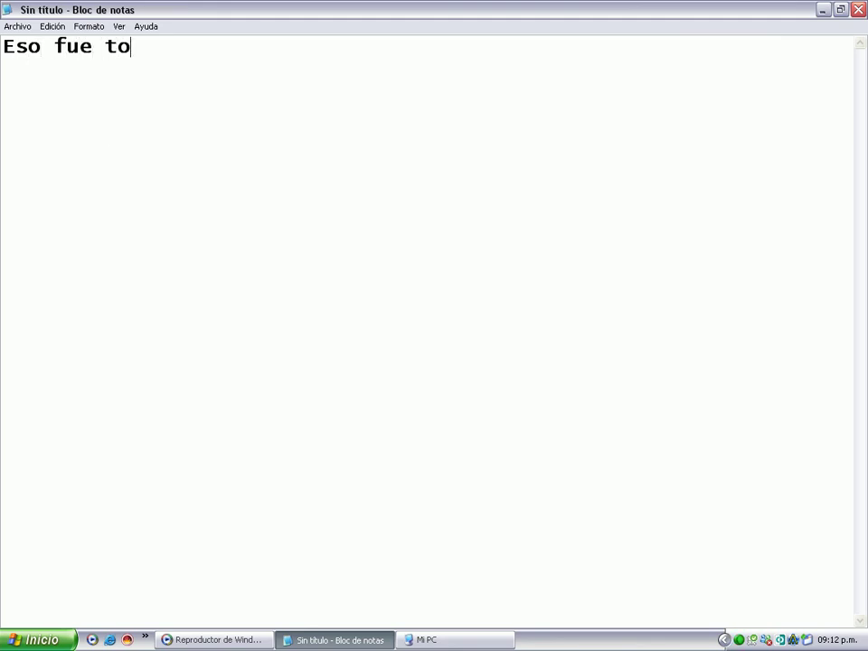
pyautogui.write('do, C')
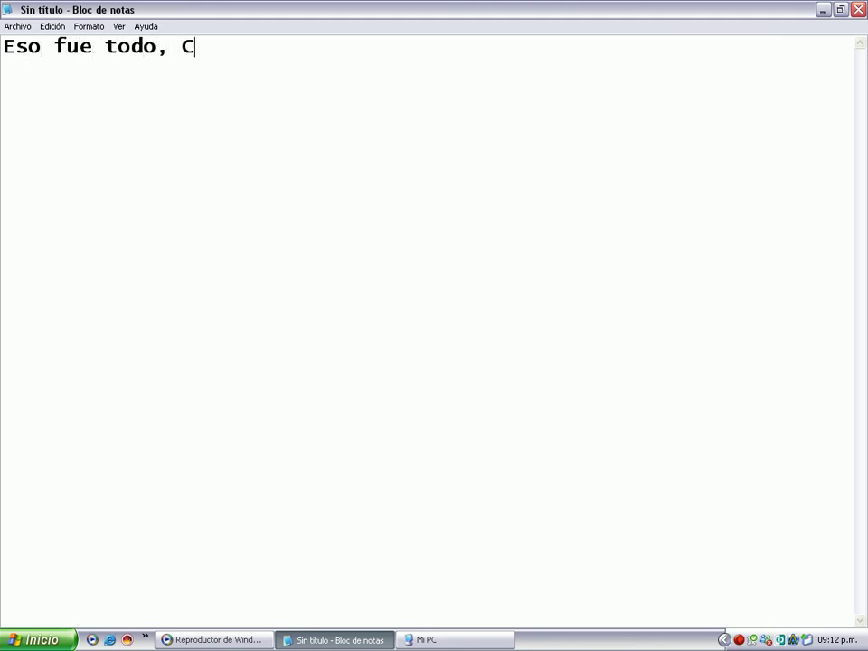
pyautogui.write('hauuuu')
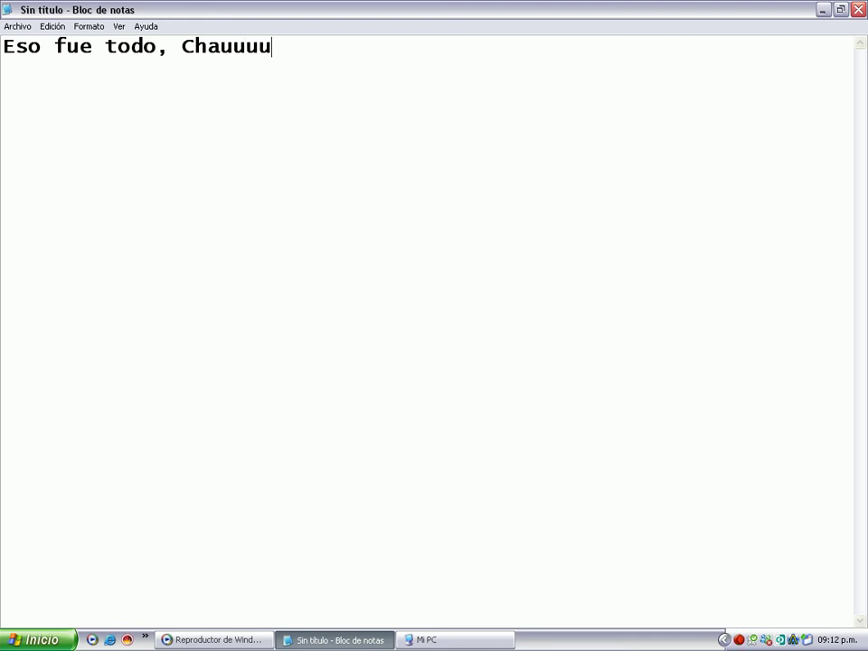
pyautogui.write('!!!!!')
# Step: Delete "Eso fue todo, " from the farewell note and restore the maximized Notepad window to its smaller size
pyautogui.moveTo(182, 45); pyautogui.dragTo(3, 46)
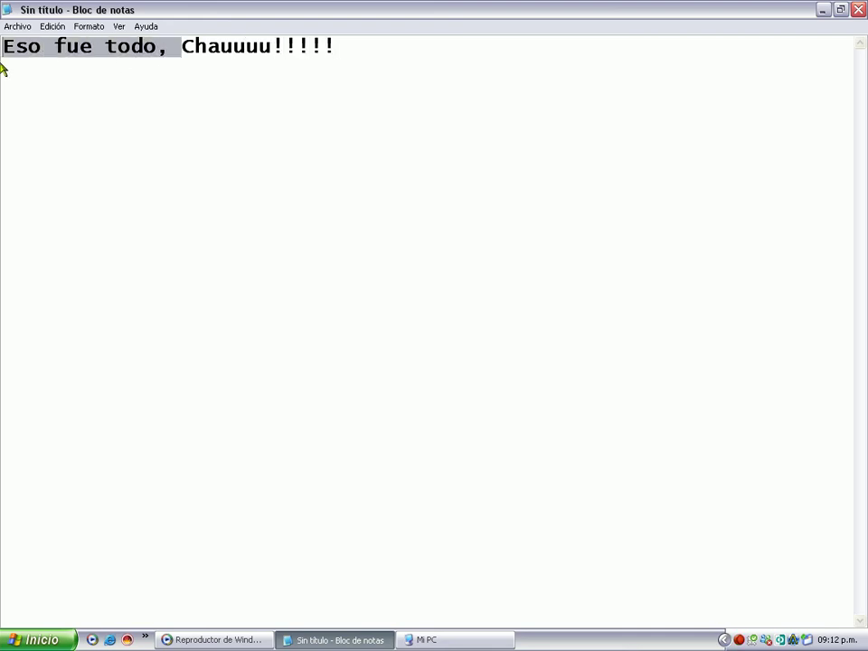
pyautogui.press('Delete')
pyautogui.click(839, 8)
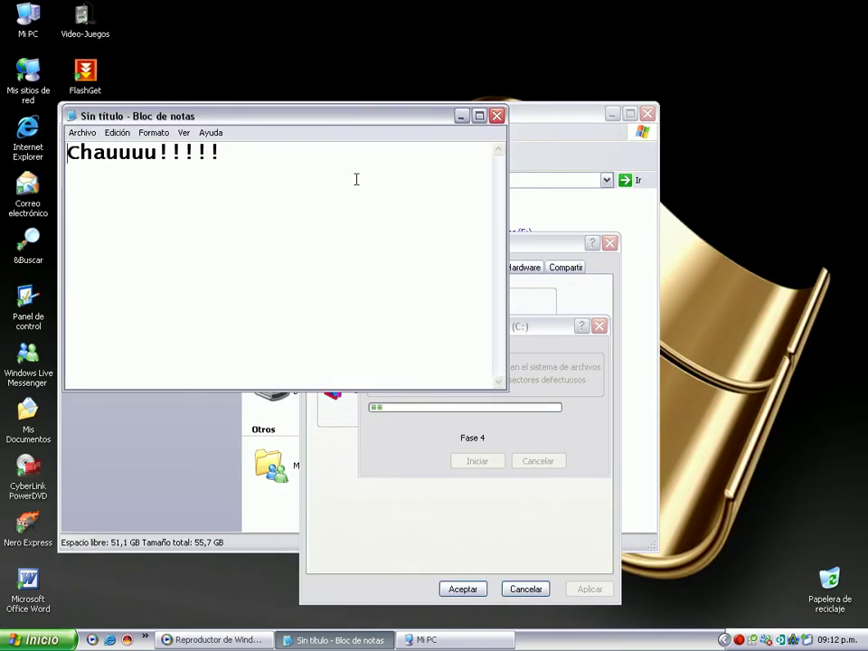